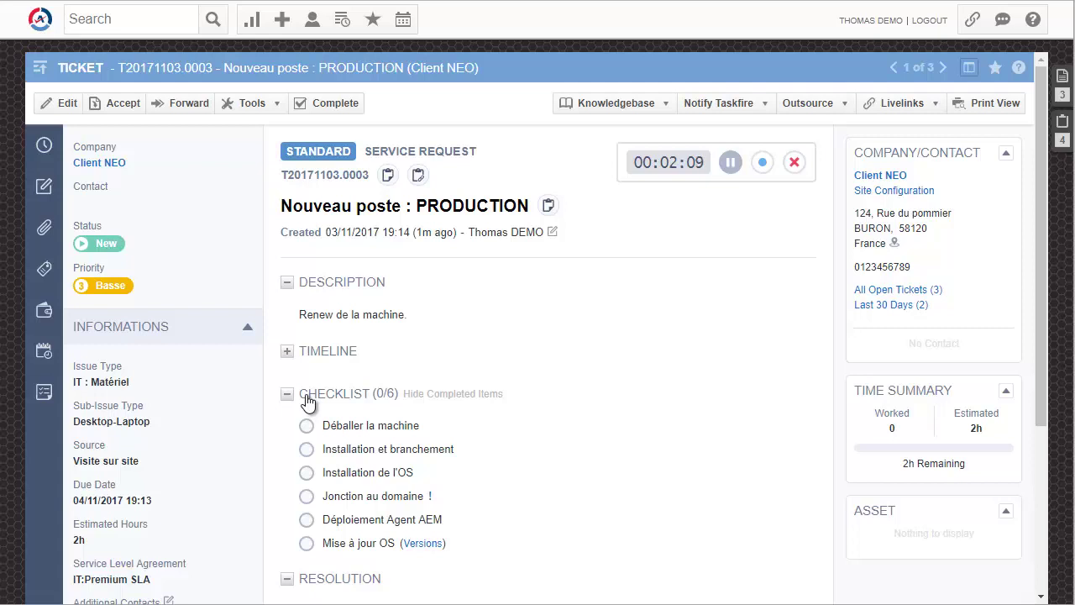
Mark the checklist items "Déballer la machine" and "Installation et branchement" as completed on the Nouveau poste : PRODUCTION ticket
{"action": "left_click", "coordinate": [287, 395]}
{"action": "left_click", "coordinate": [287, 395]}
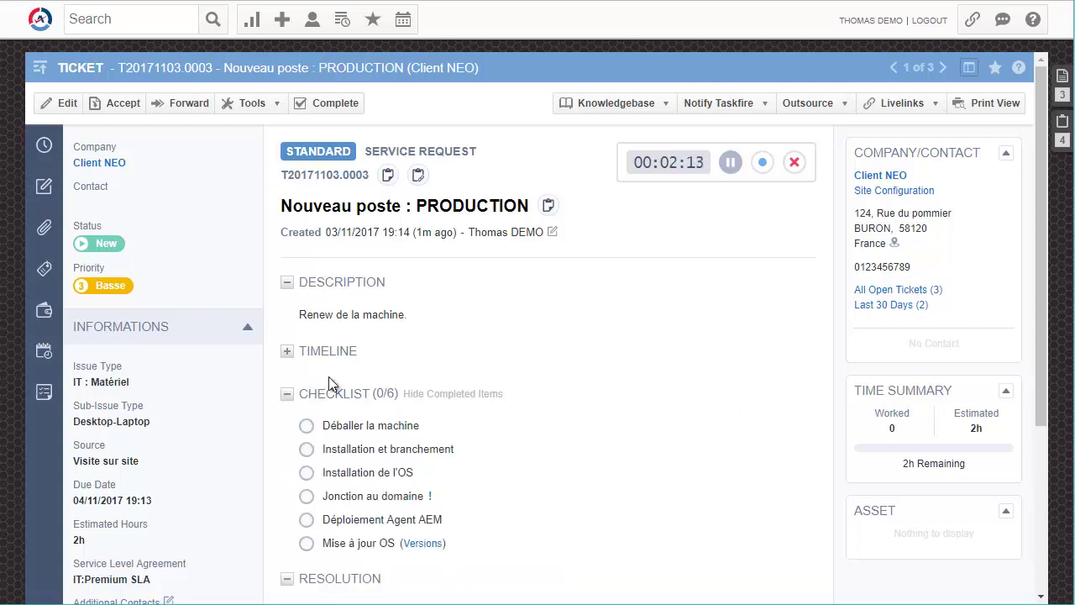
{"action": "left_click", "coordinate": [306, 426]}
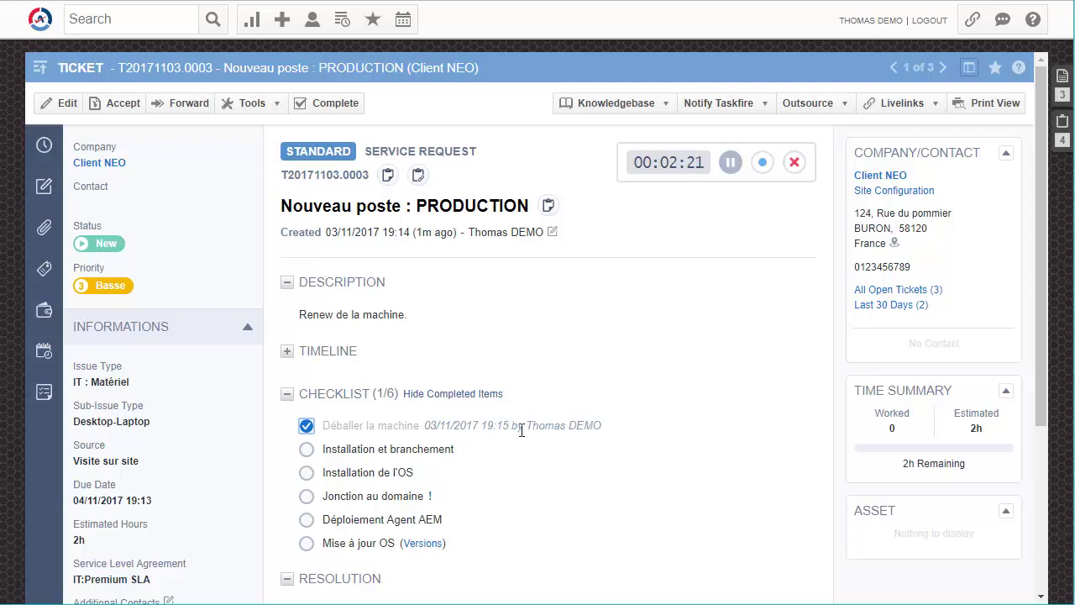
{"action": "left_click", "coordinate": [306, 426]}
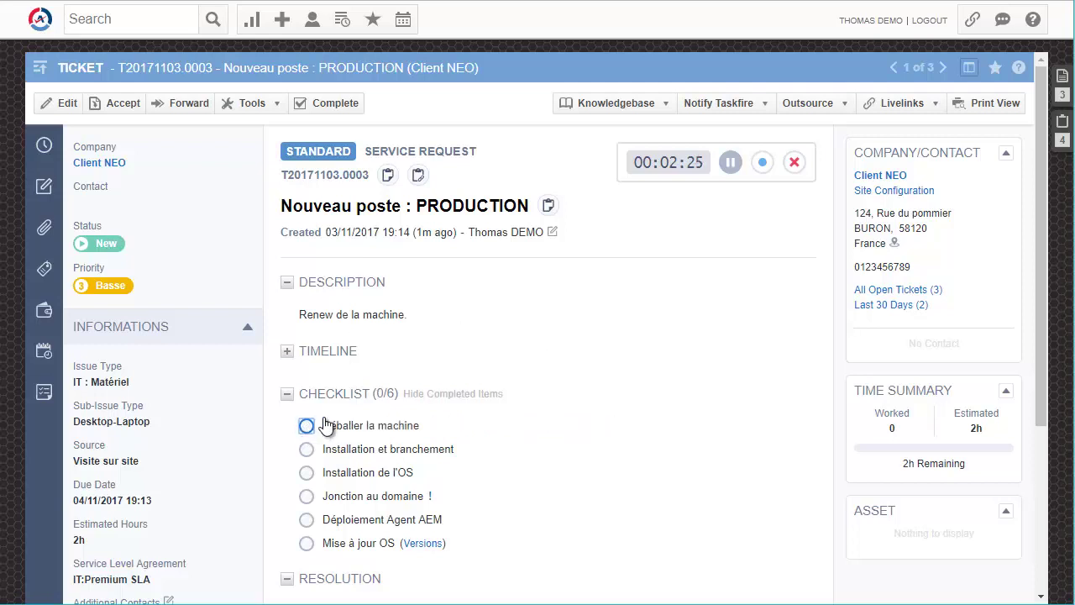
{"action": "left_click", "coordinate": [305, 425]}
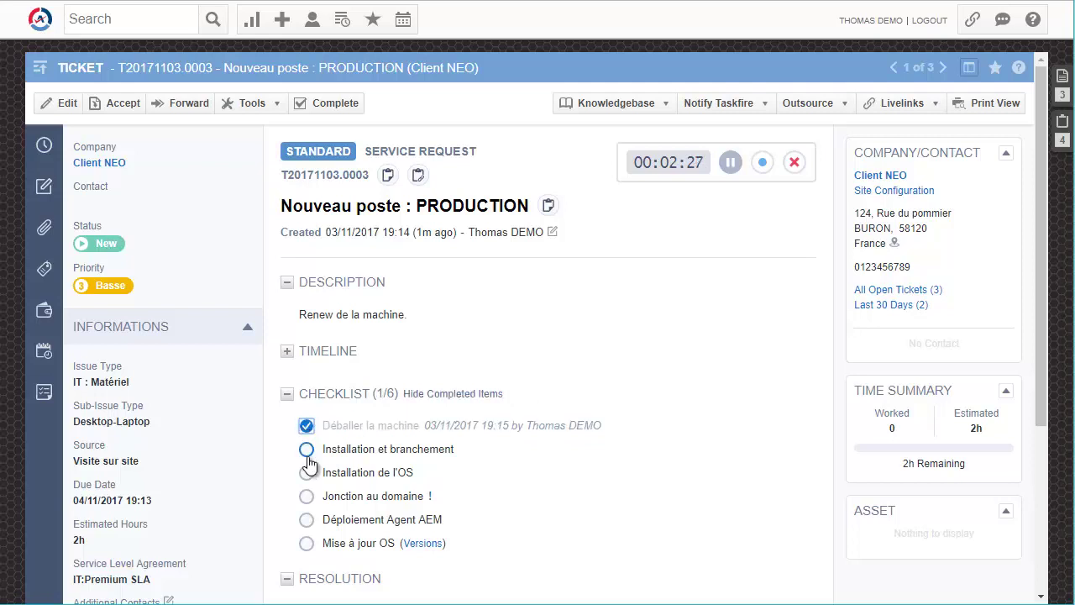
{"action": "left_click", "coordinate": [305, 449]}
Hide the completed items in the ticket's checklist, and show them again
{"action": "left_click", "coordinate": [433, 395]}
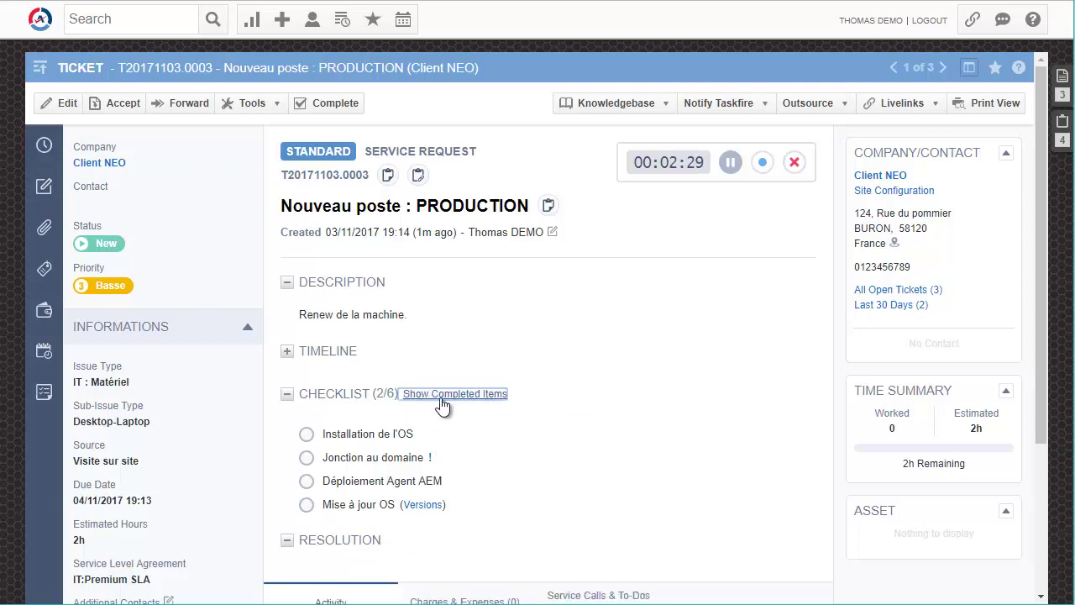
{"action": "scroll", "coordinate": [442, 406], "scroll_direction": "down", "scroll_amount": 3}
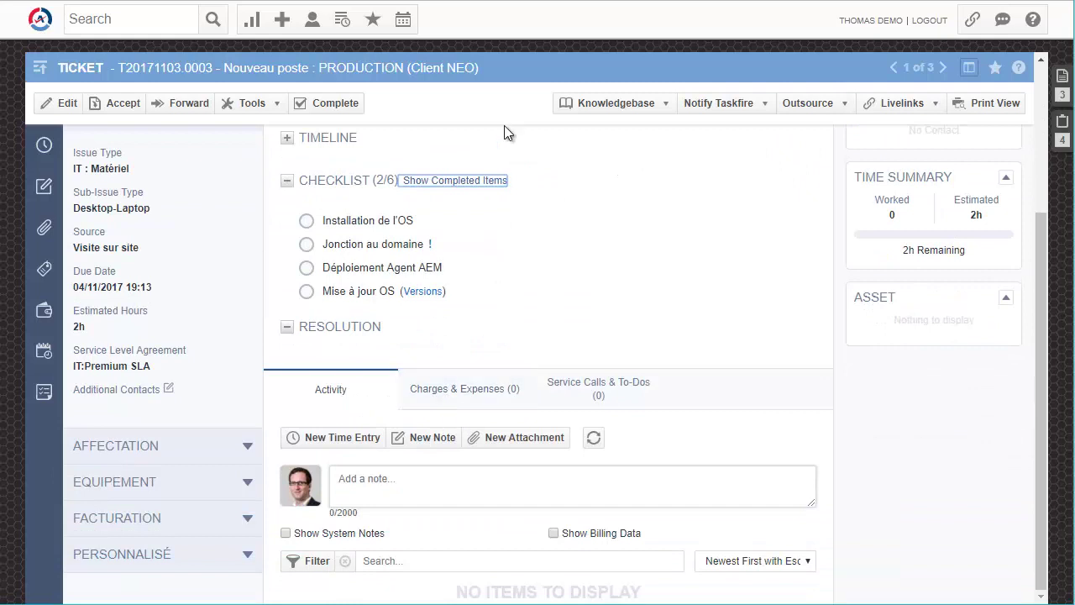
{"action": "left_click", "coordinate": [476, 181]}
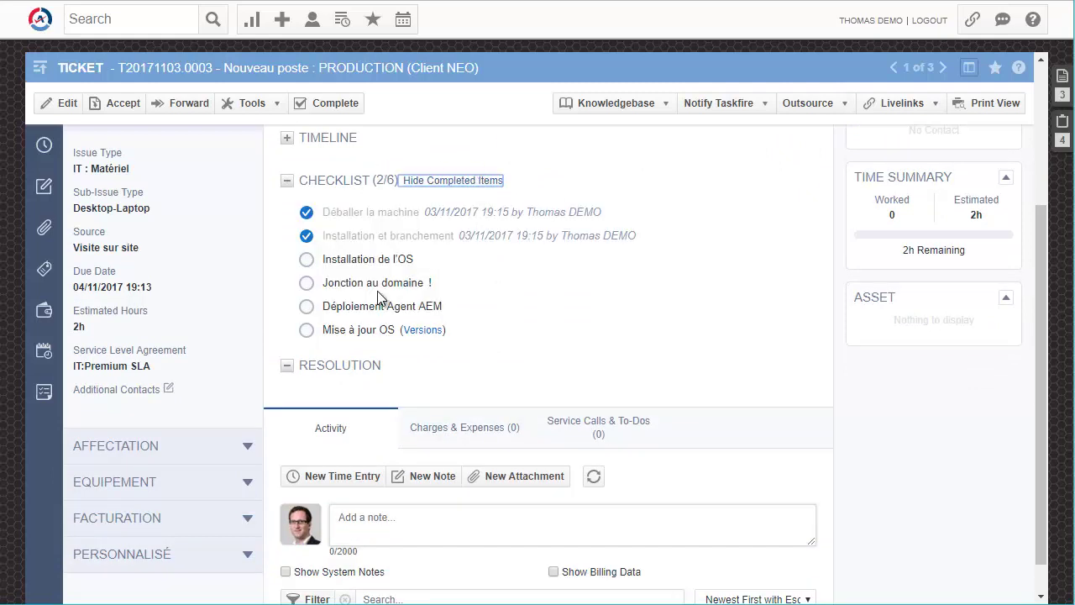
View the Versions knowledgebase article linked to the checklist item "Mise à jour OS", and close it to return to the ticket
{"action": "mouse_move", "coordinate": [431, 284]}
{"action": "left_click", "coordinate": [429, 332]}
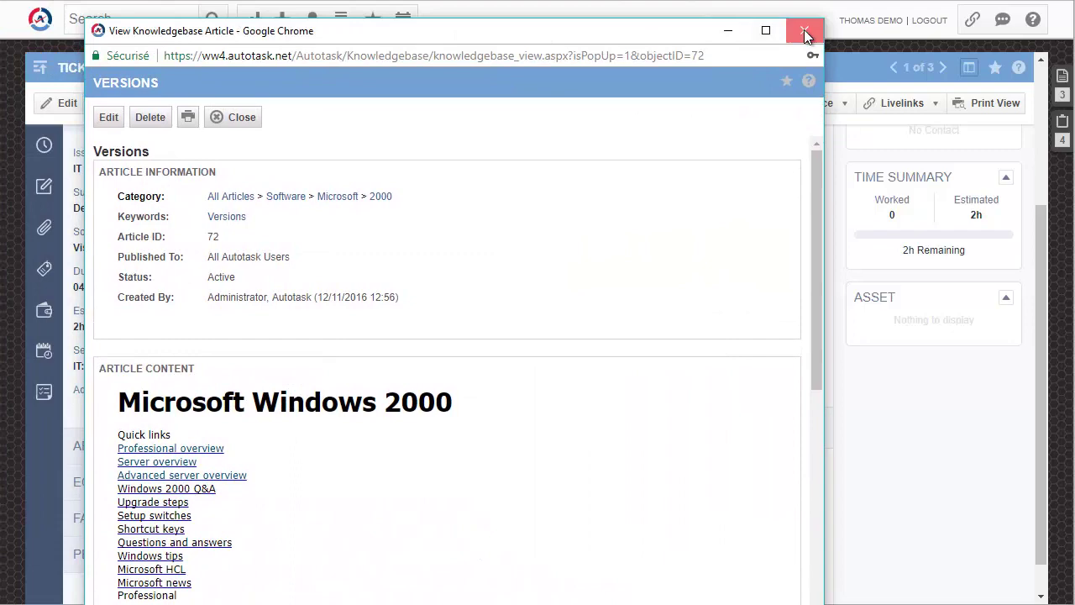
{"action": "left_click", "coordinate": [803, 29]}
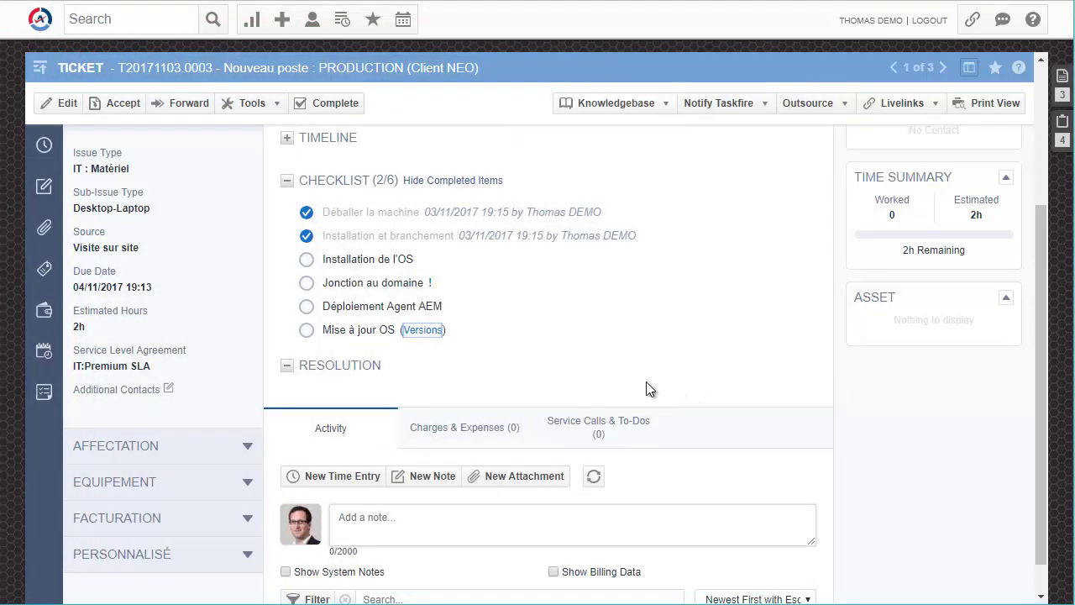
{"action": "scroll", "coordinate": [647, 350], "scroll_direction": "up", "scroll_amount": 1}
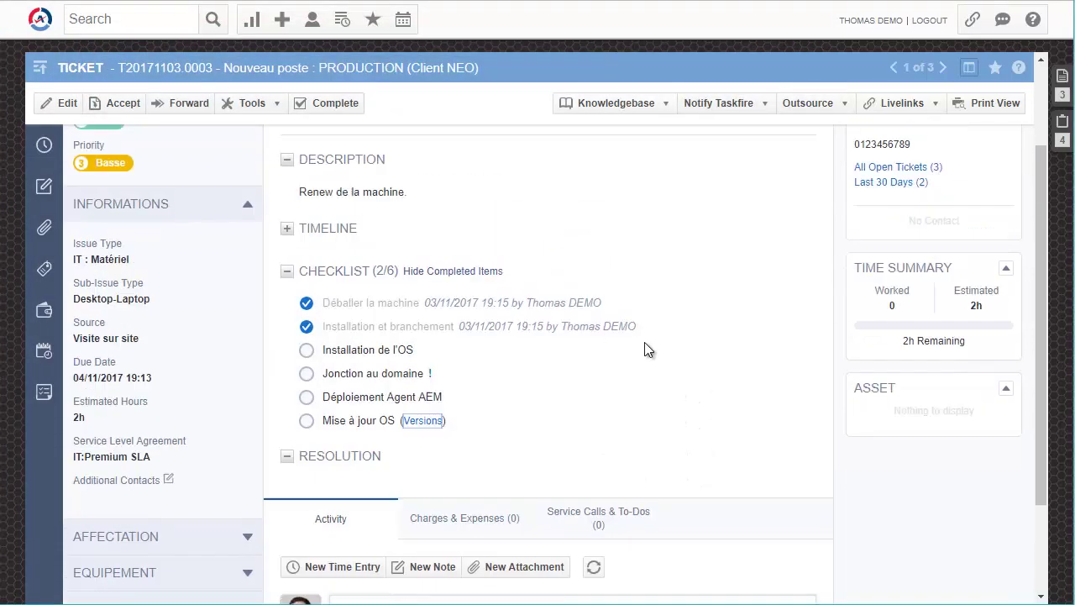
{"action": "scroll", "coordinate": [647, 350], "scroll_direction": "up", "scroll_amount": 2}
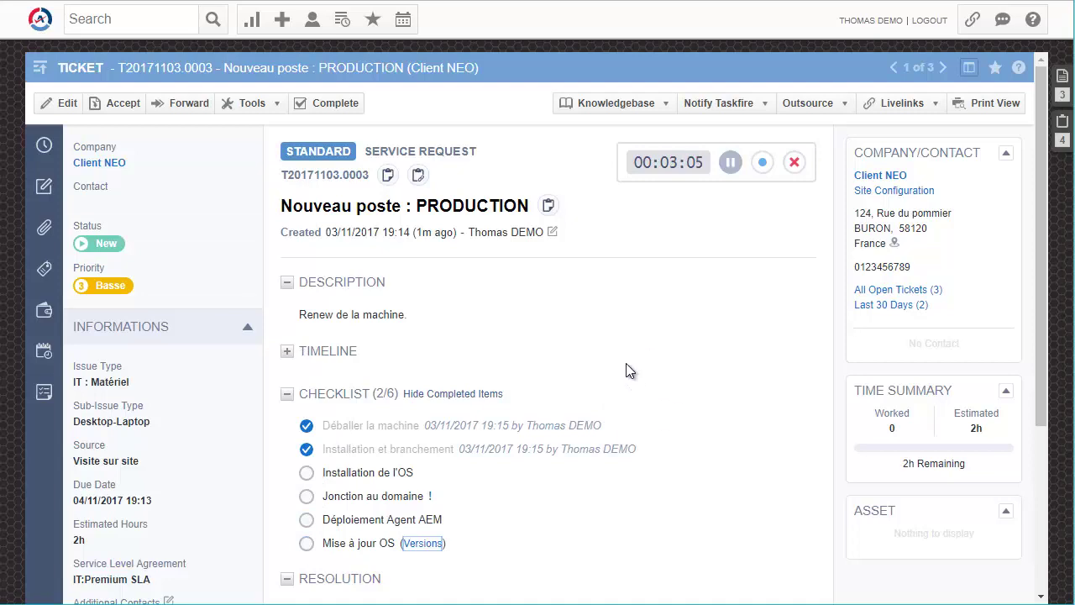
{"action": "scroll", "coordinate": [342, 436], "scroll_direction": "down", "scroll_amount": 2}
{"action": "scroll", "coordinate": [361, 429], "scroll_direction": "up", "scroll_amount": 2}
Open the Manager security level from the Resources/Users (HR) admin settings and bring its window fully into view
{"action": "left_click", "coordinate": [40, 19]}
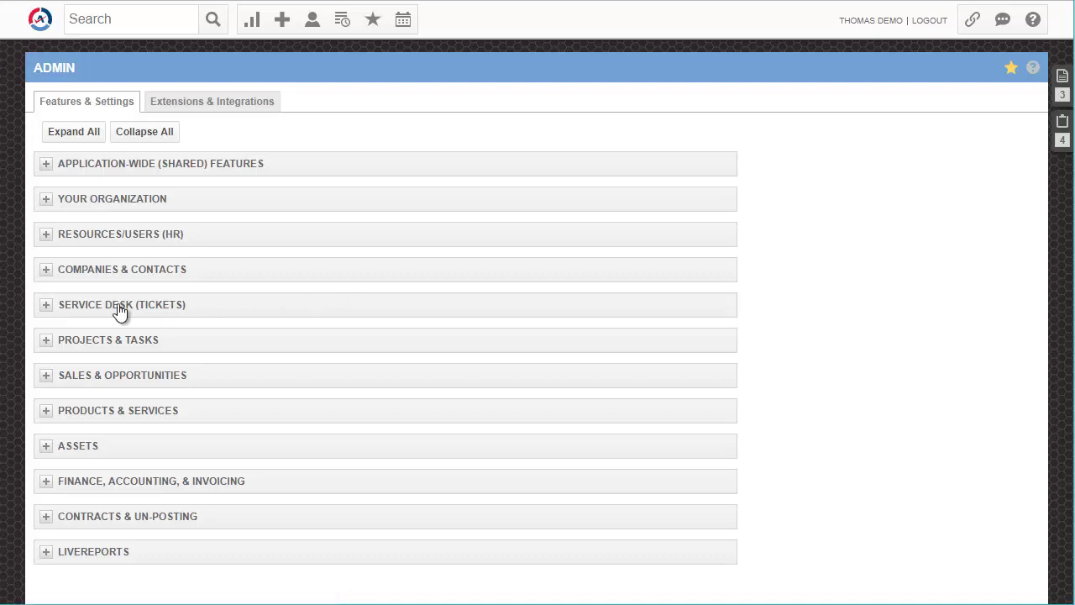
{"action": "left_click", "coordinate": [125, 235]}
{"action": "left_click", "coordinate": [122, 476]}
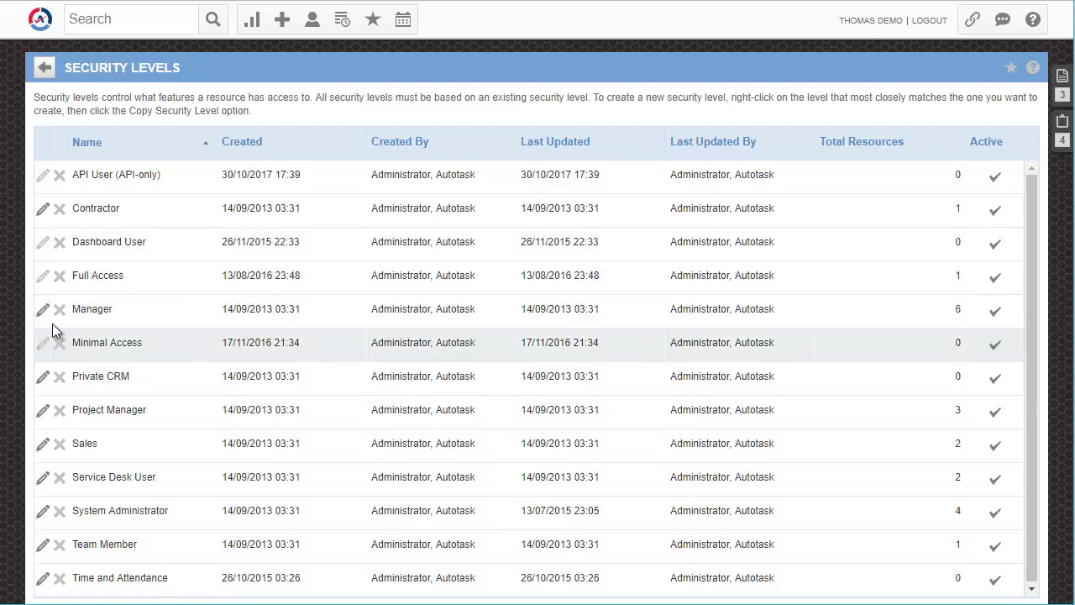
{"action": "left_click", "coordinate": [42, 309]}
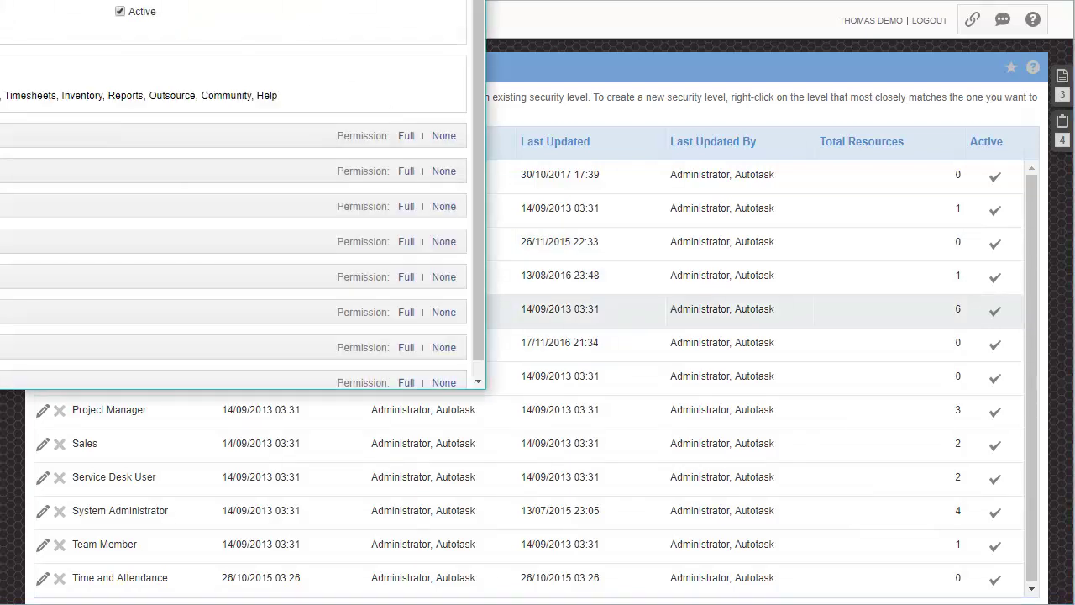
{"action": "left_click_drag", "start_coordinate": [73, 0], "coordinate": [336, 29]}
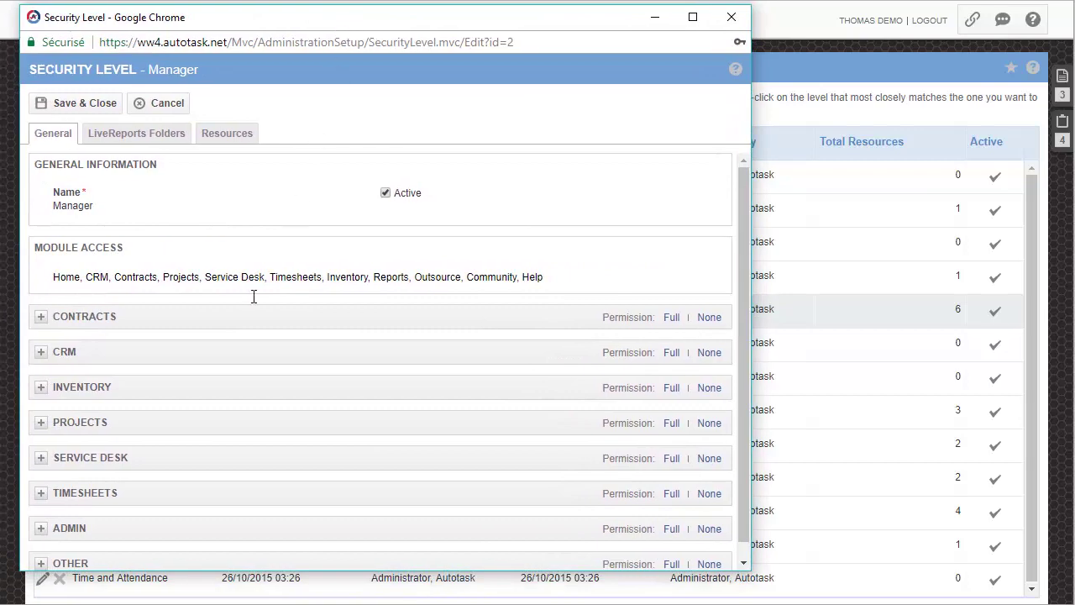
Examine the Ticket Checklist Permissions under Service Desk in the Manager security level, and close it without saving
{"action": "left_click", "coordinate": [41, 458]}
{"action": "scroll", "coordinate": [143, 383], "scroll_direction": "down", "scroll_amount": 8}
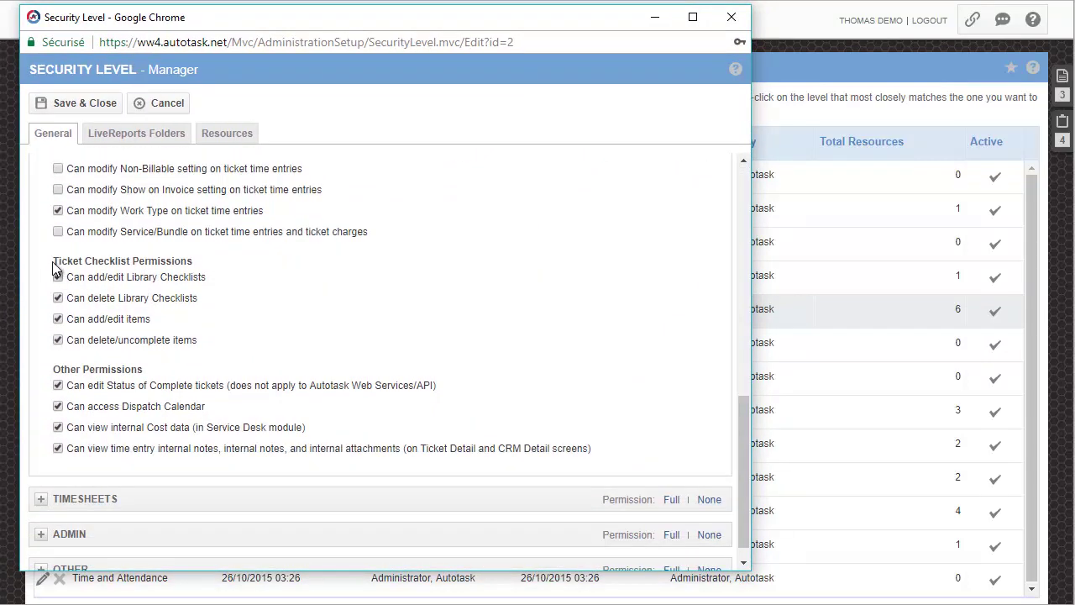
{"action": "mouse_move", "coordinate": [72, 258]}
{"action": "left_mouse_down"}
{"action": "mouse_move", "coordinate": [196, 259]}
{"action": "mouse_move", "coordinate": [80, 260]}
{"action": "left_mouse_up"}
{"action": "left_click", "coordinate": [195, 260]}
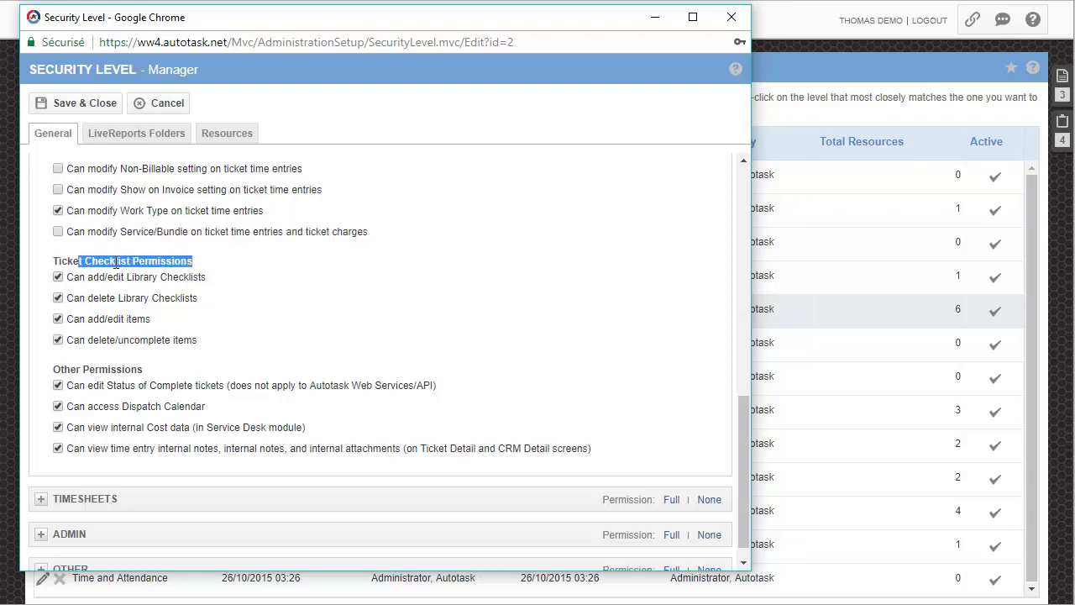
{"action": "left_click", "coordinate": [117, 261]}
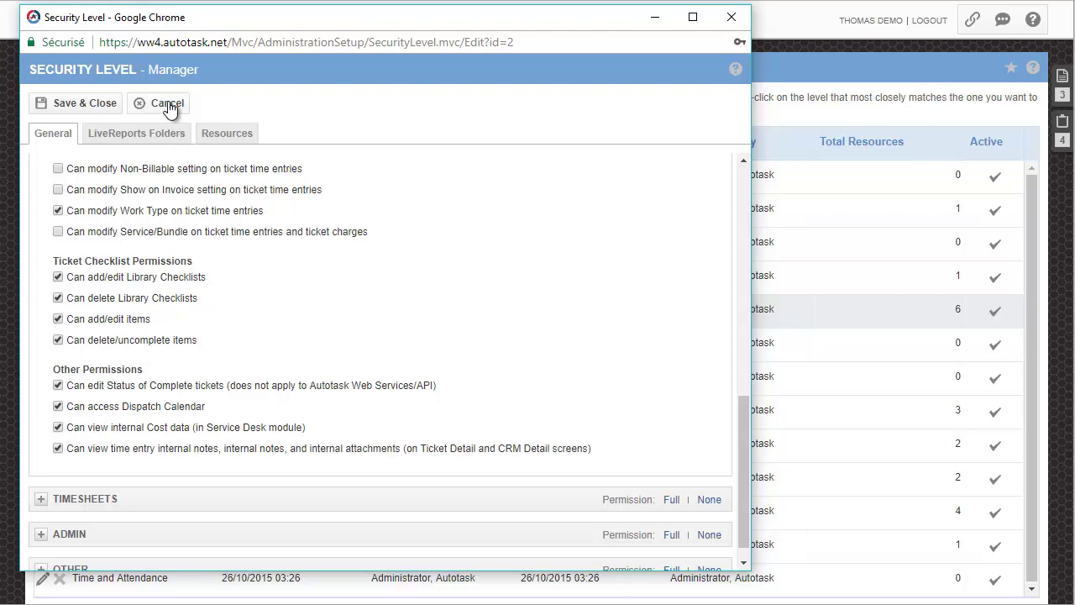
{"action": "left_click", "coordinate": [727, 20]}
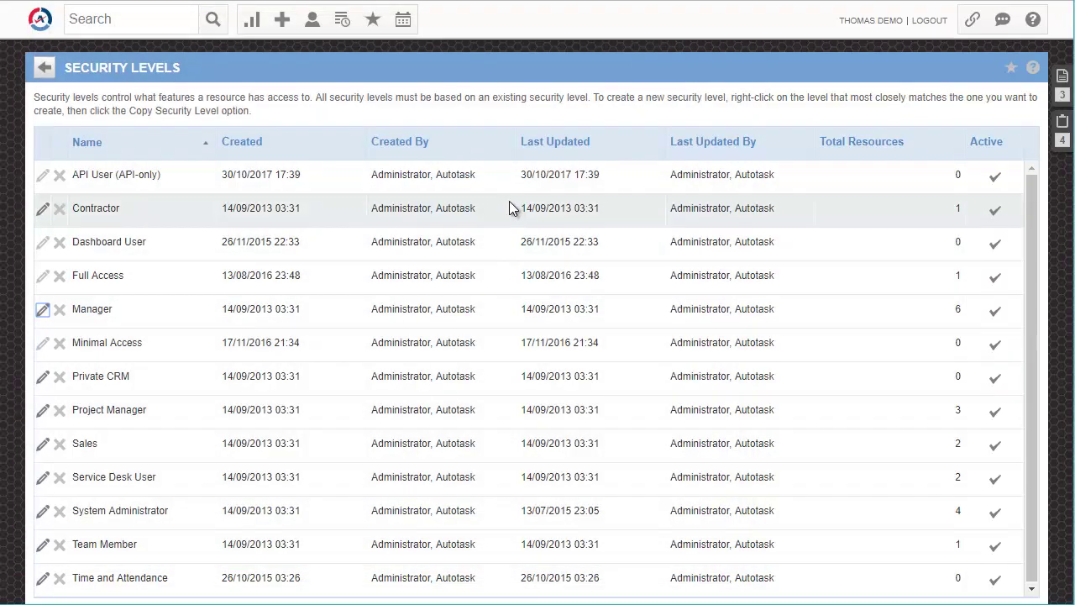
Start a new service desk ticket and apply the template "PO-NEW - Nouveau poste" to it
{"action": "mouse_move", "coordinate": [404, 18]}
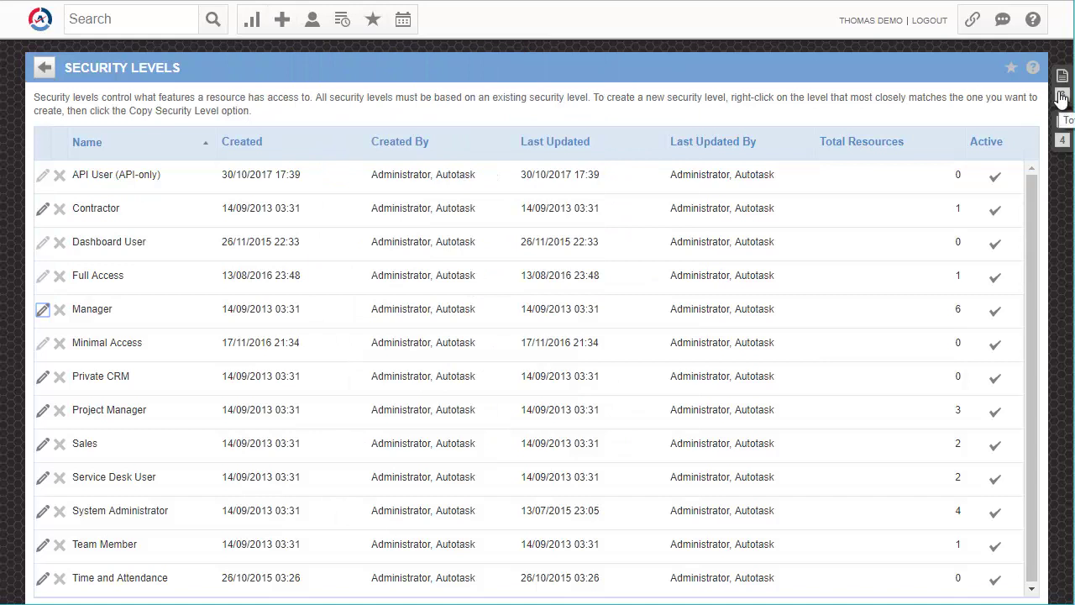
{"action": "mouse_move", "coordinate": [282, 19]}
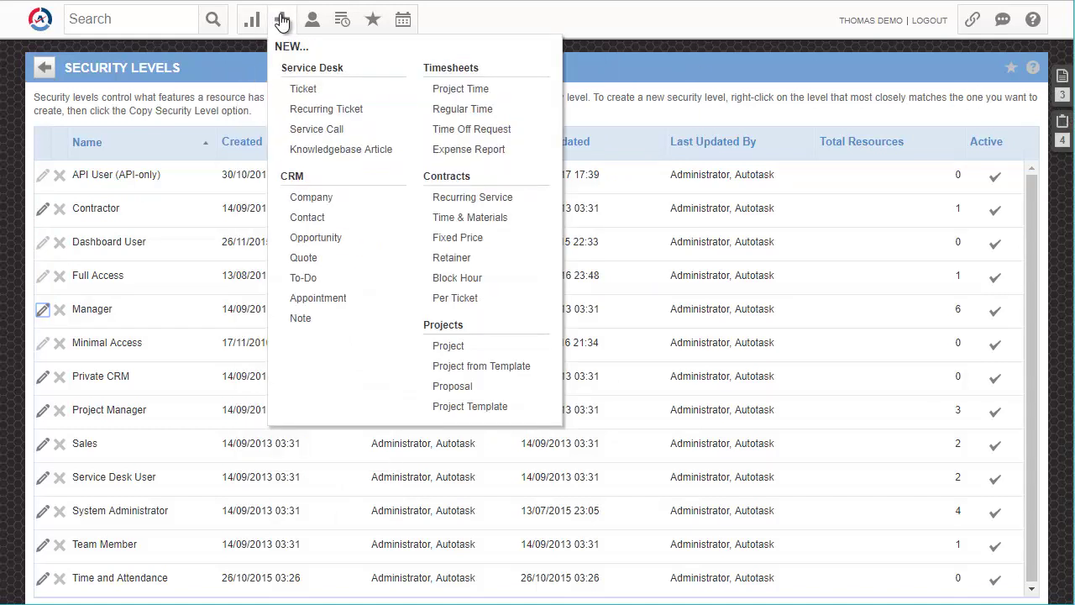
{"action": "left_click", "coordinate": [315, 87]}
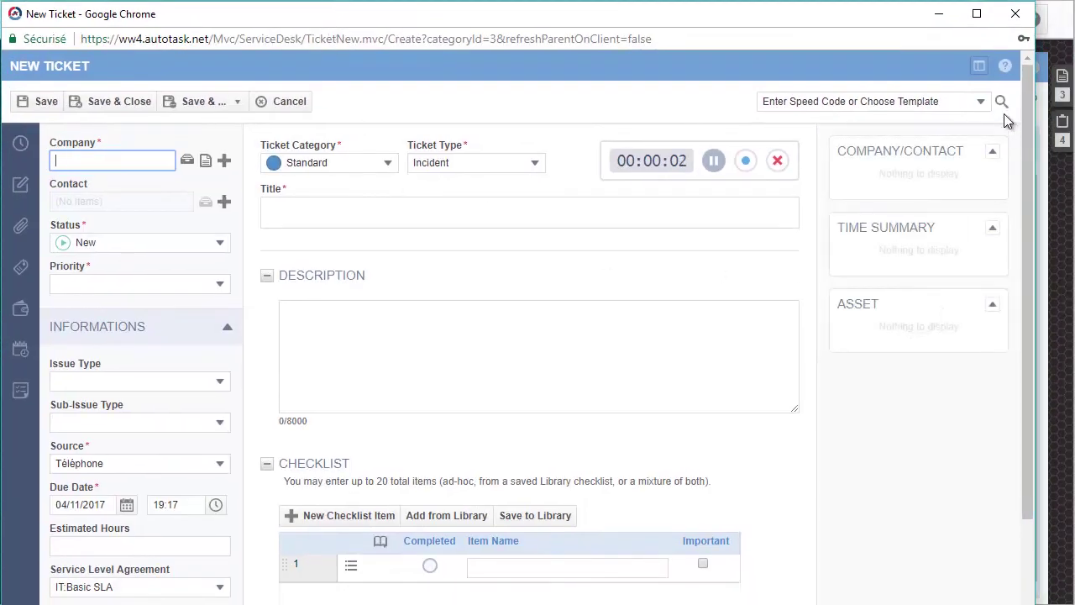
{"action": "left_click", "coordinate": [967, 100]}
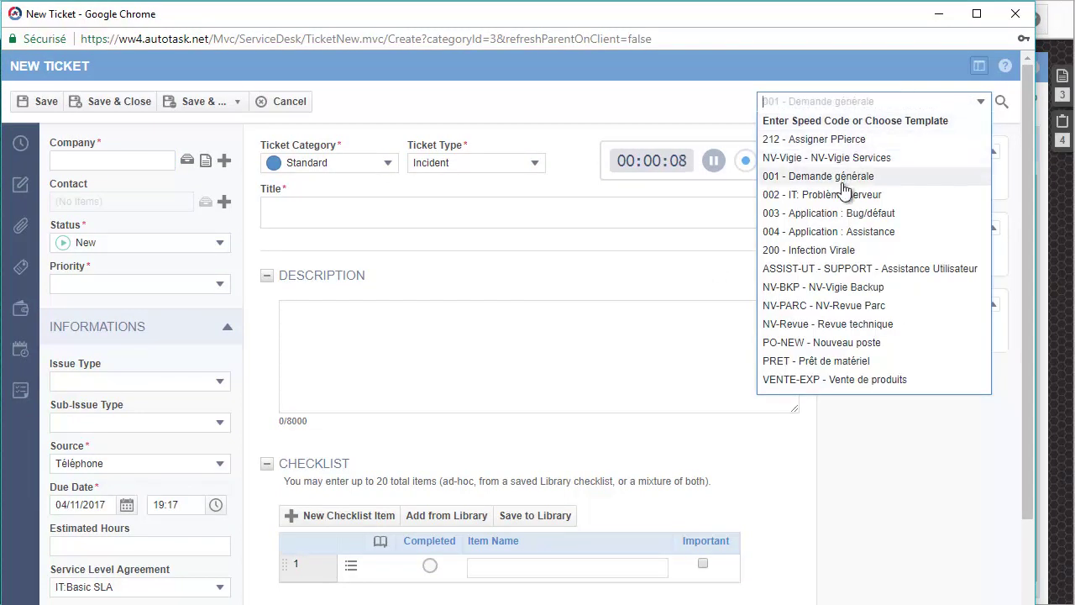
{"action": "left_click", "coordinate": [832, 344]}
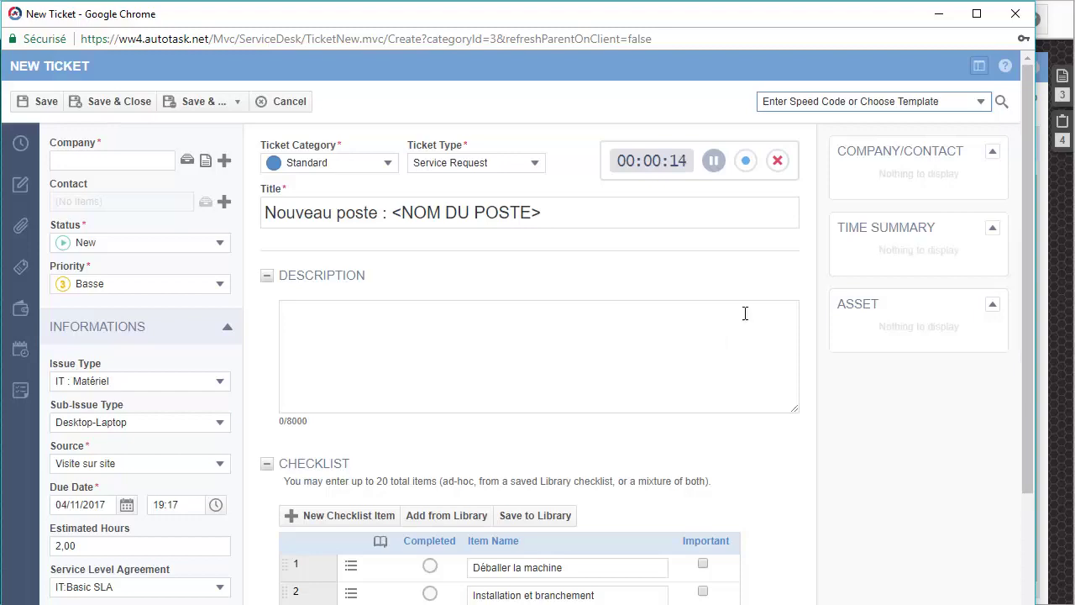
{"action": "scroll", "coordinate": [744, 313], "scroll_direction": "down", "scroll_amount": 3}
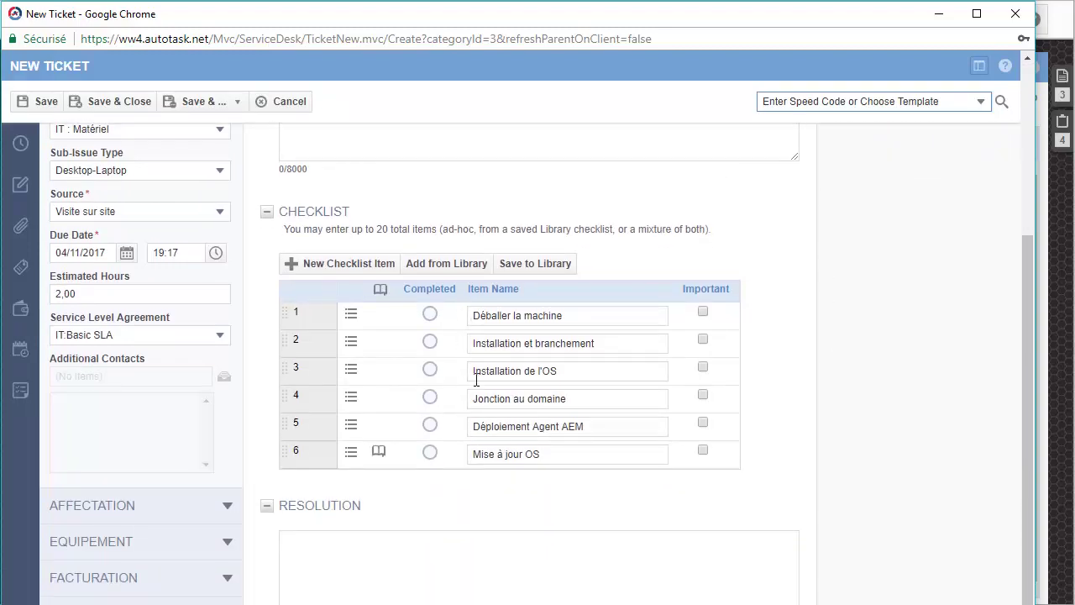
{"action": "scroll", "coordinate": [653, 423], "scroll_direction": "up", "scroll_amount": 3}
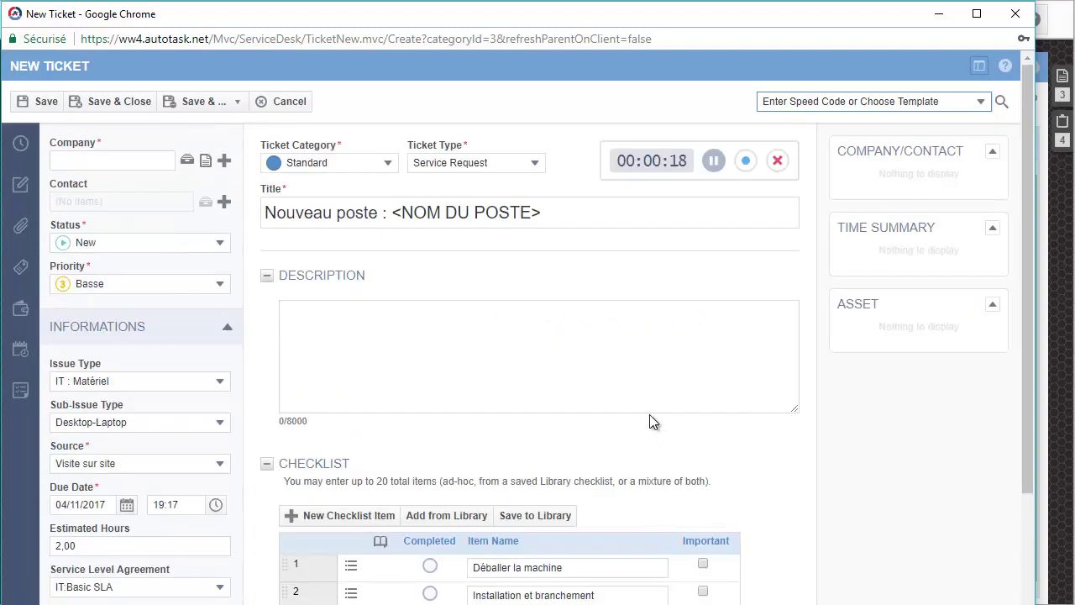
Examine the available ticket categories and the options for the first checklist item, "Déballer la machine", without changing them
{"action": "left_click", "coordinate": [384, 165]}
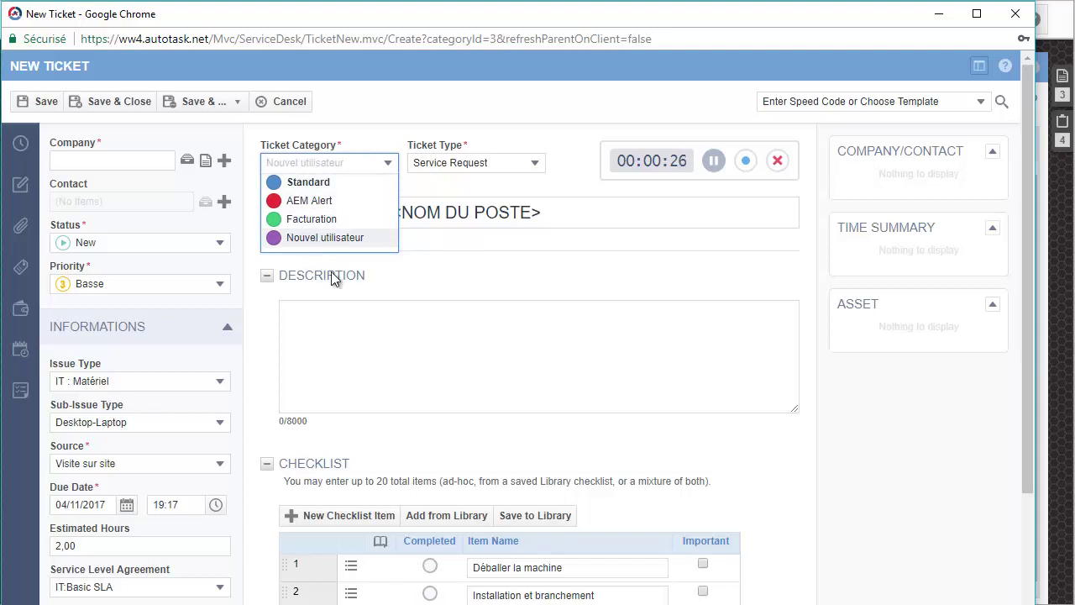
{"action": "left_click", "coordinate": [467, 337]}
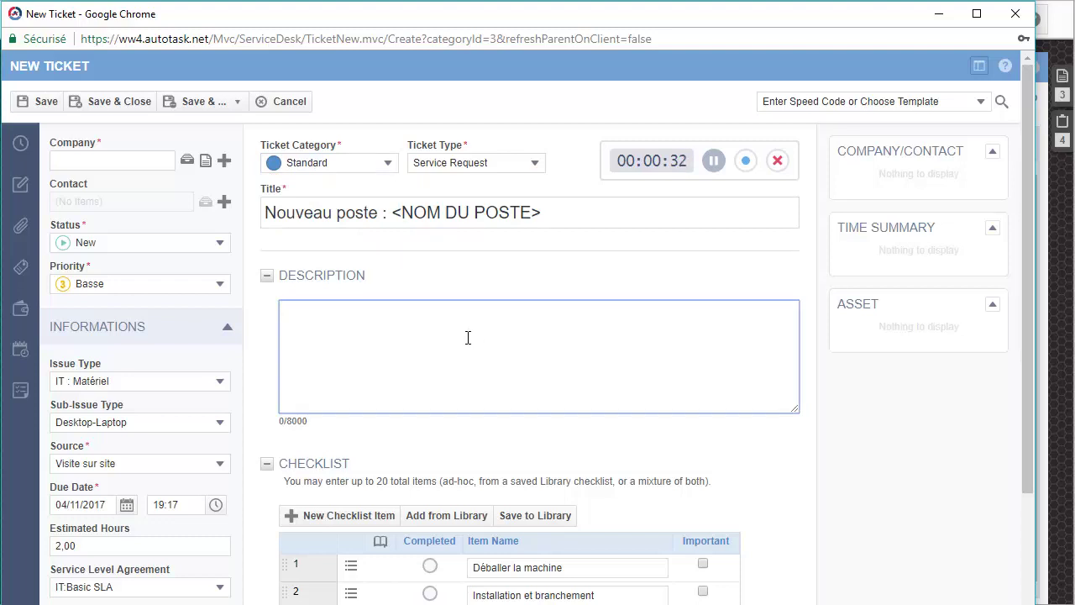
{"action": "scroll", "coordinate": [553, 341], "scroll_direction": "down", "scroll_amount": 2}
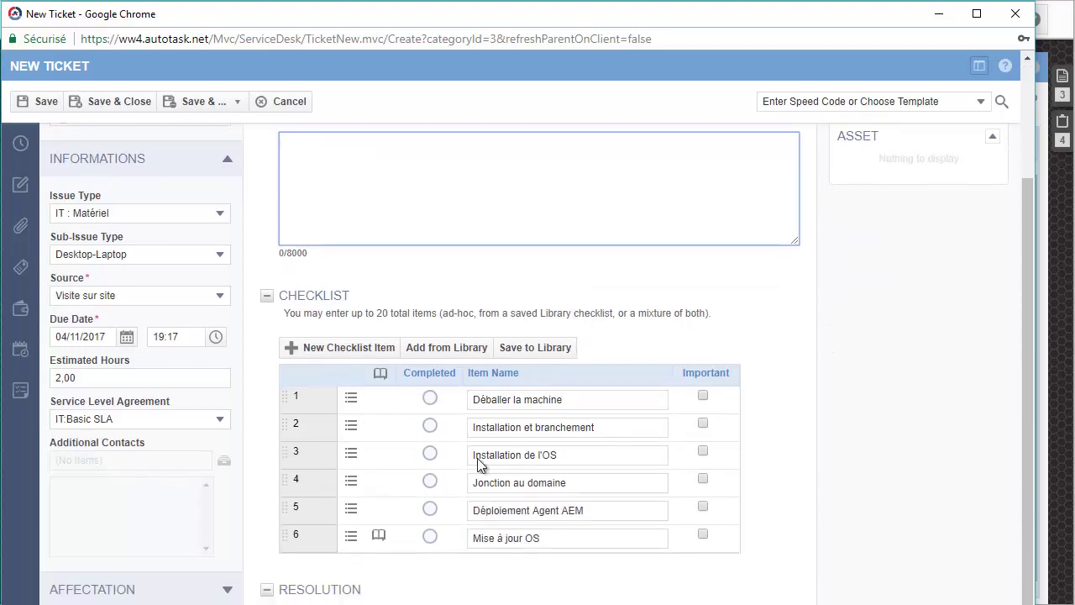
{"action": "left_click", "coordinate": [350, 398]}
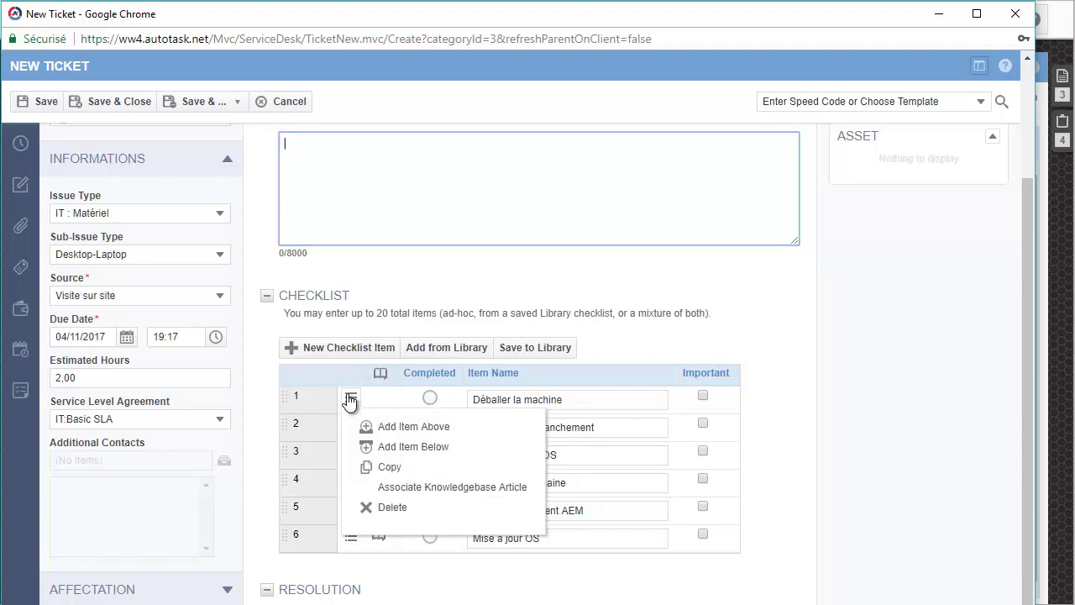
{"action": "left_click", "coordinate": [299, 409]}
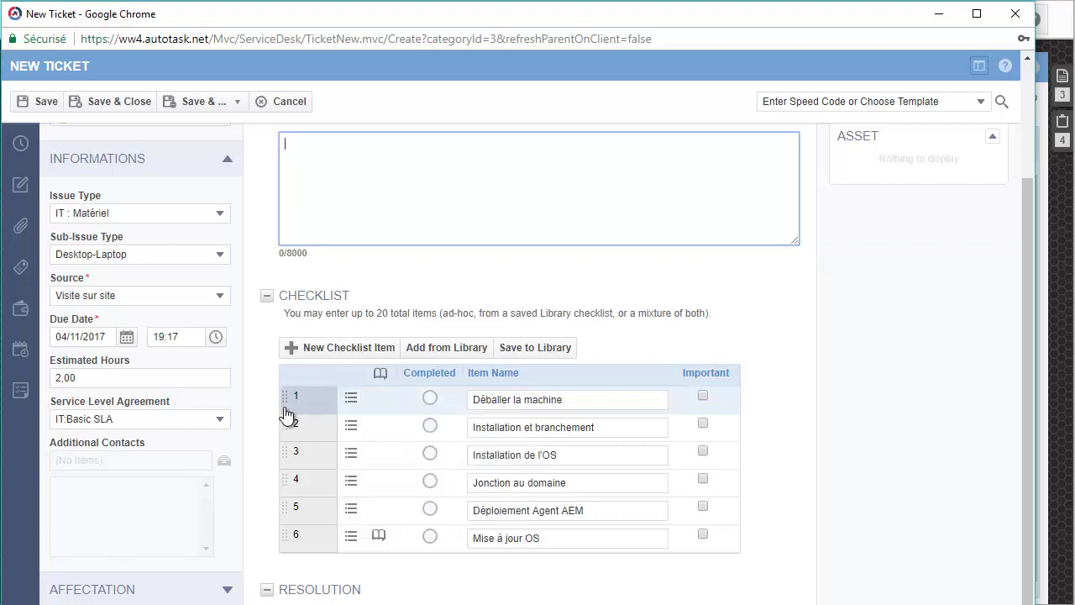
{"action": "mouse_move", "coordinate": [285, 413]}
{"action": "left_mouse_down"}
{"action": "mouse_move", "coordinate": [283, 446]}
{"action": "mouse_move", "coordinate": [288, 408]}
{"action": "left_mouse_up"}
{"action": "left_click", "coordinate": [352, 401]}
Set the new ticket's company to Client NEO and save the ticket
{"action": "left_click", "coordinate": [46, 101]}
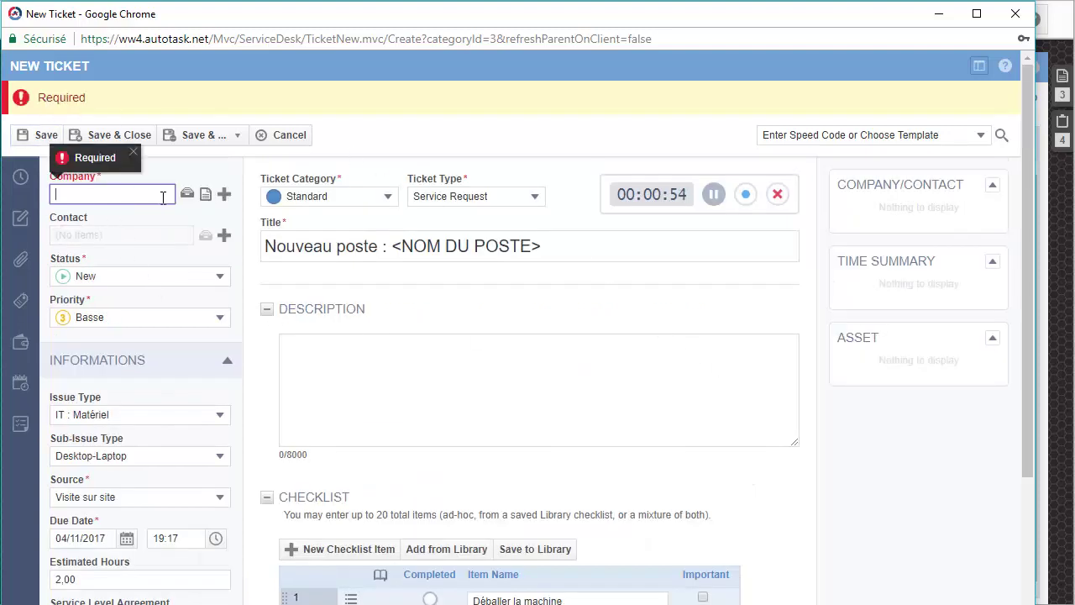
{"action": "type", "text": "t"}
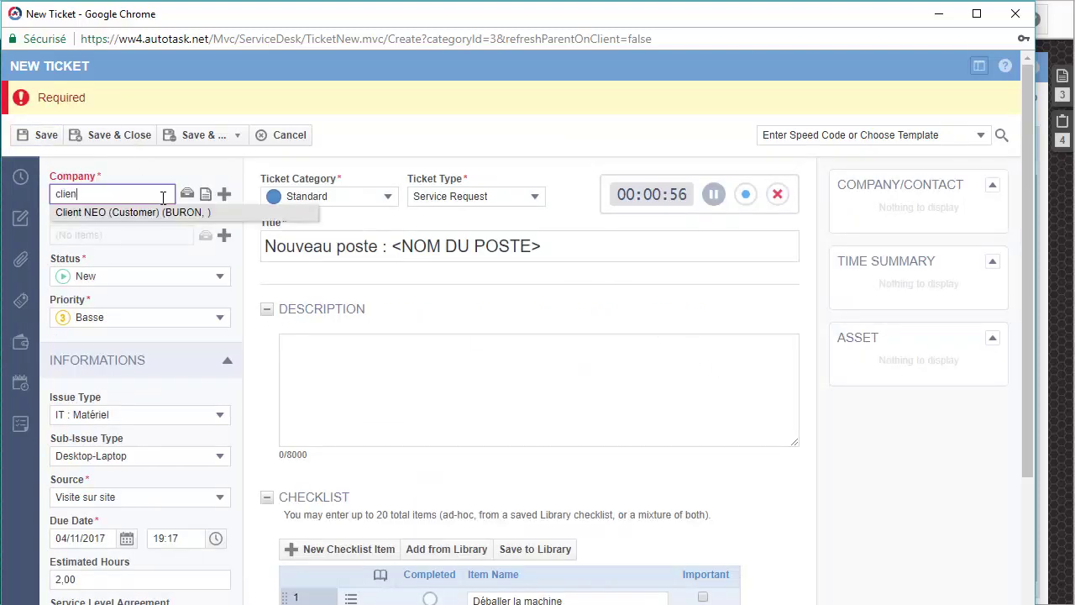
{"action": "left_click", "coordinate": [151, 212]}
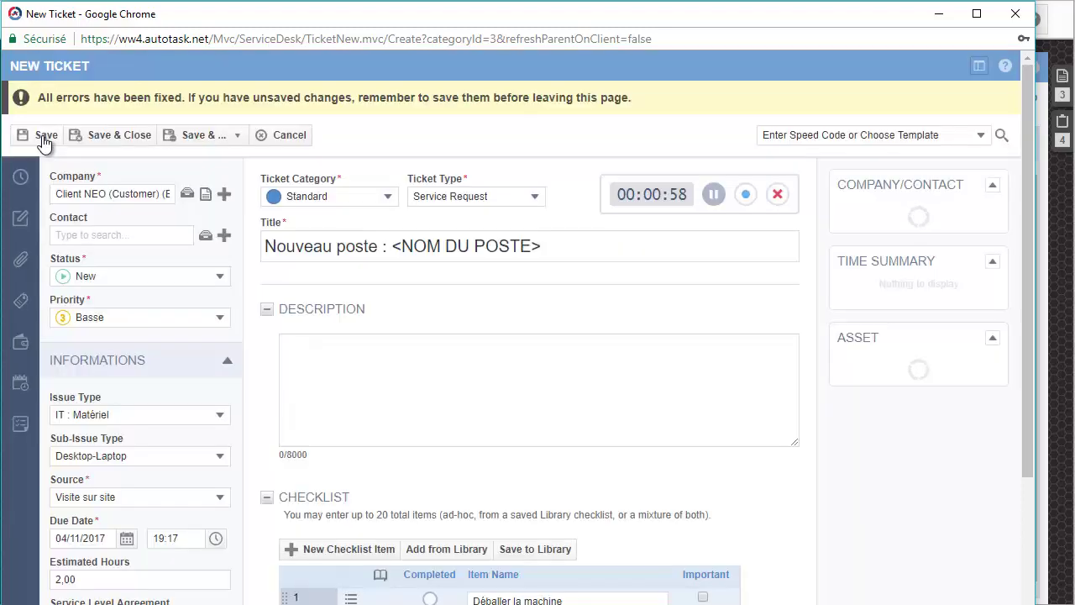
{"action": "left_click", "coordinate": [42, 135]}
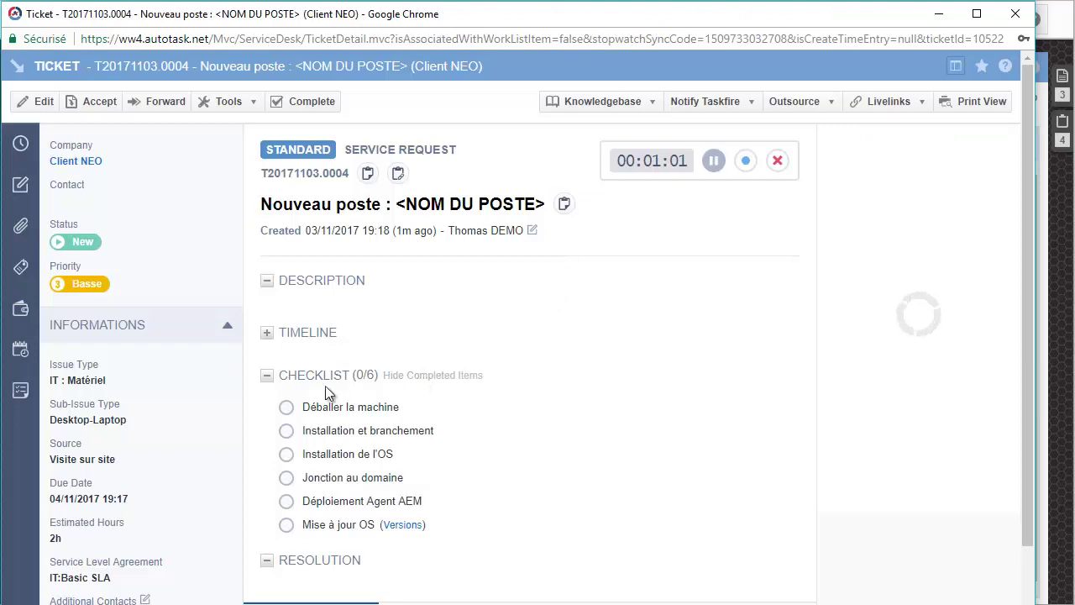
Open the ticket for editing and add a new checklist item named "Recontacter le référent"
{"action": "left_click", "coordinate": [35, 104]}
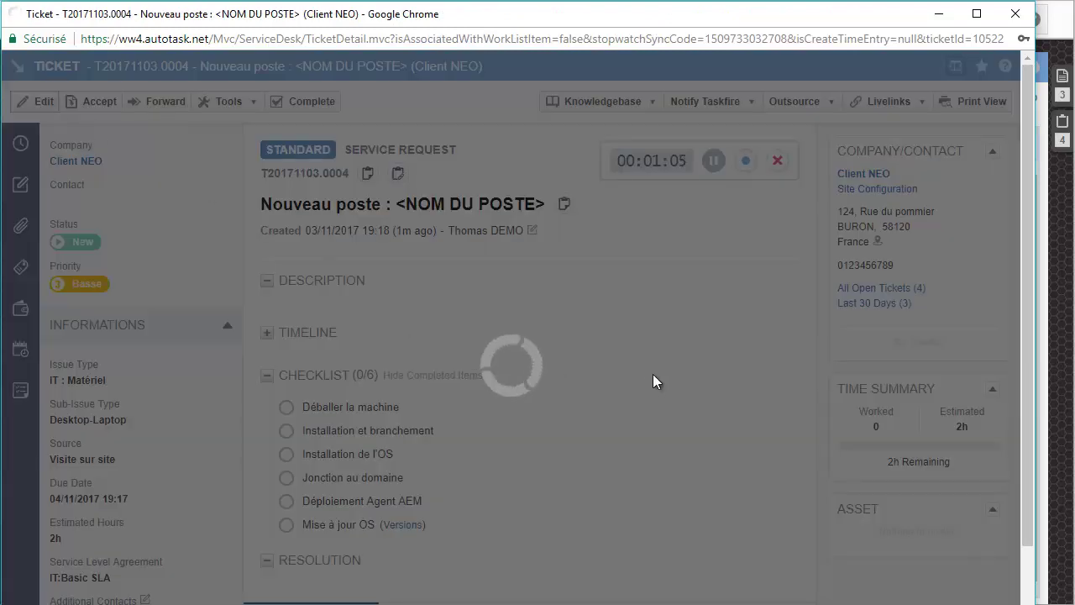
{"action": "scroll", "coordinate": [651, 387], "scroll_direction": "down", "scroll_amount": 4}
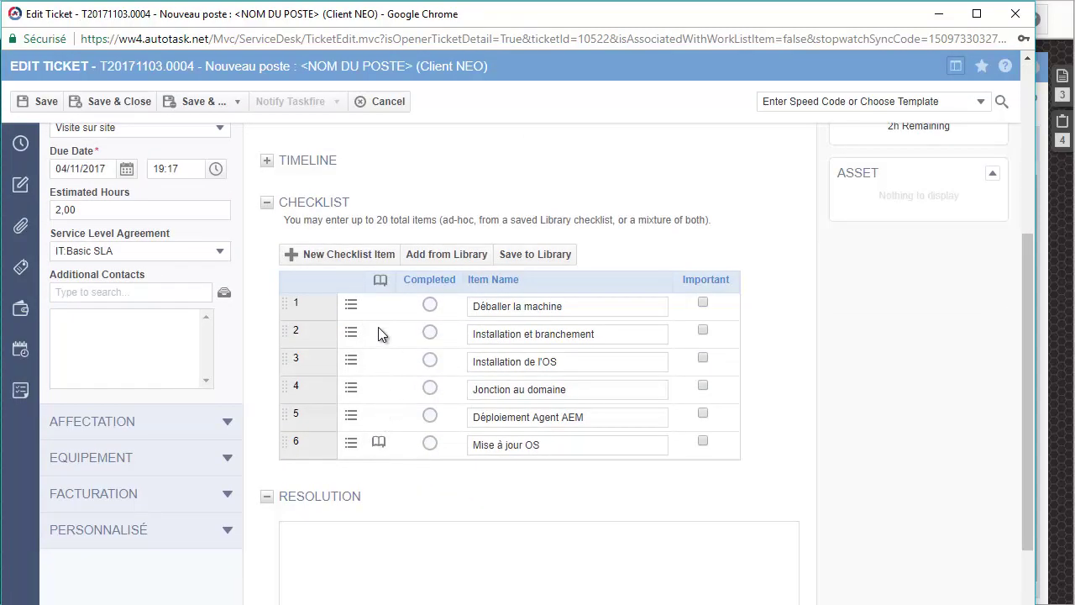
{"action": "left_click", "coordinate": [339, 262]}
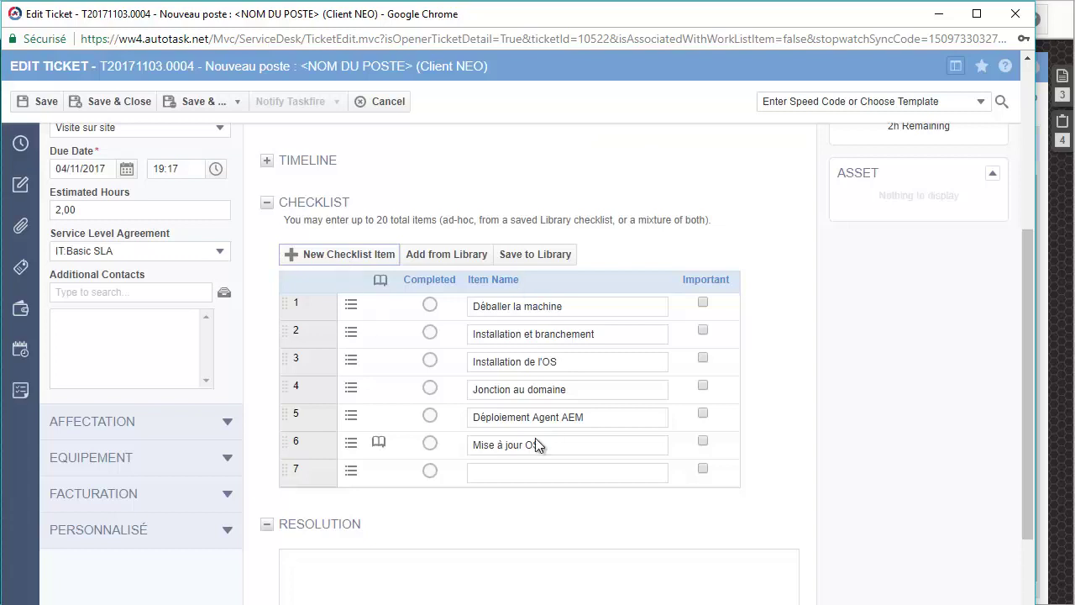
{"action": "left_click", "coordinate": [537, 472]}
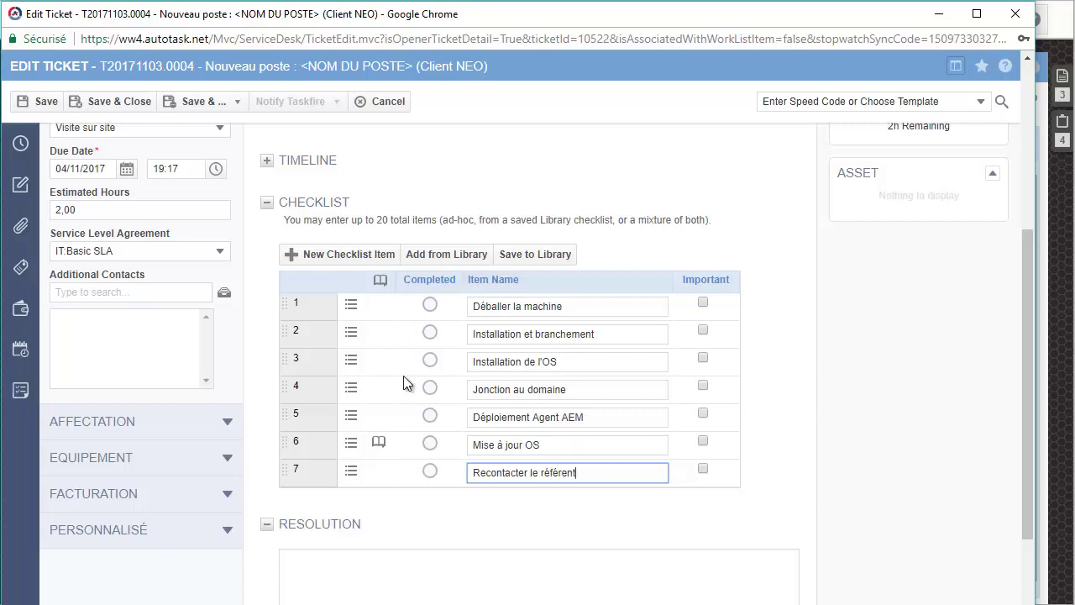
{"action": "left_click", "coordinate": [351, 445]}
{"action": "key", "text": "BackSpace"}
{"action": "key", "text": "BackSpace"}
{"action": "key", "text": "BackSpace"}
{"action": "key", "text": "BackSpace"}
{"action": "key", "text": "BackSpace"}
{"action": "key", "text": "BackSpace"}
{"action": "key", "text": "BackSpace"}
{"action": "key", "text": "BackSpace"}
{"action": "key", "text": "BackSpace"}
{"action": "key", "text": "BackSpace"}
{"action": "key", "text": "BackSpace"}
{"action": "key", "text": "BackSpace"}
{"action": "key", "text": "BackSpace"}
{"action": "key", "text": "BackSpace"}
Mark the checklist item "Jonction au domaine" as important
{"action": "left_click", "coordinate": [702, 385]}
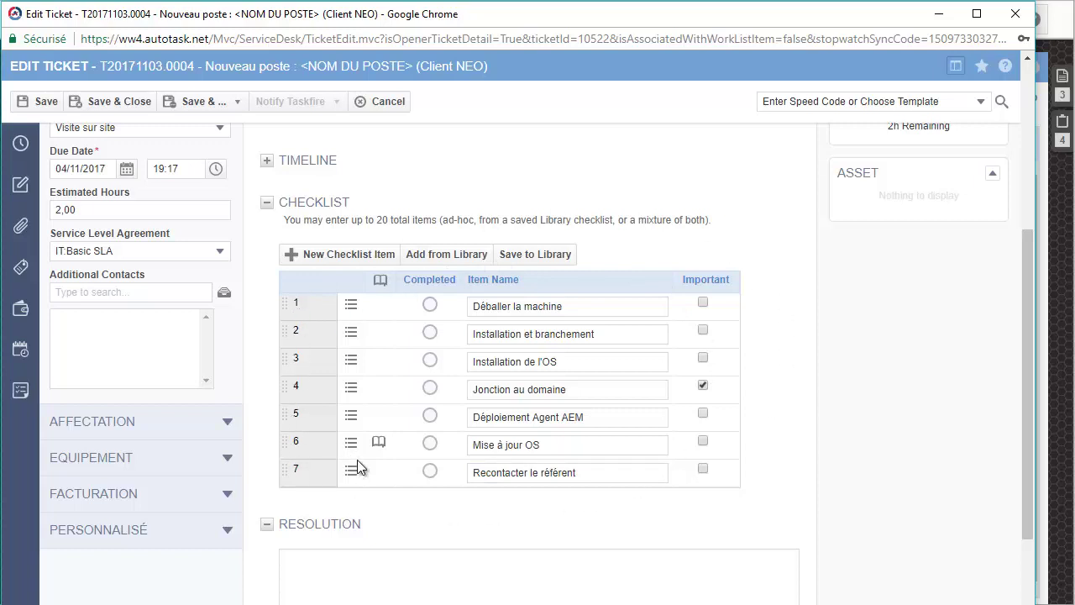
Preview the library checklist "Nouvel utilisateur" for this ticket, and cancel without adding it
{"action": "left_click", "coordinate": [450, 259]}
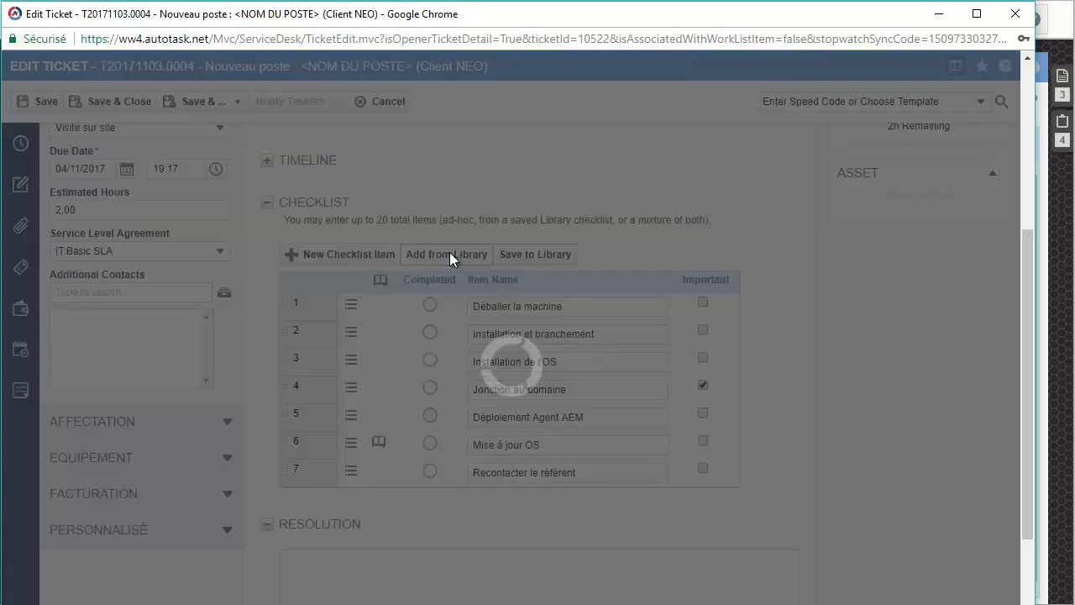
{"action": "left_click", "coordinate": [551, 304]}
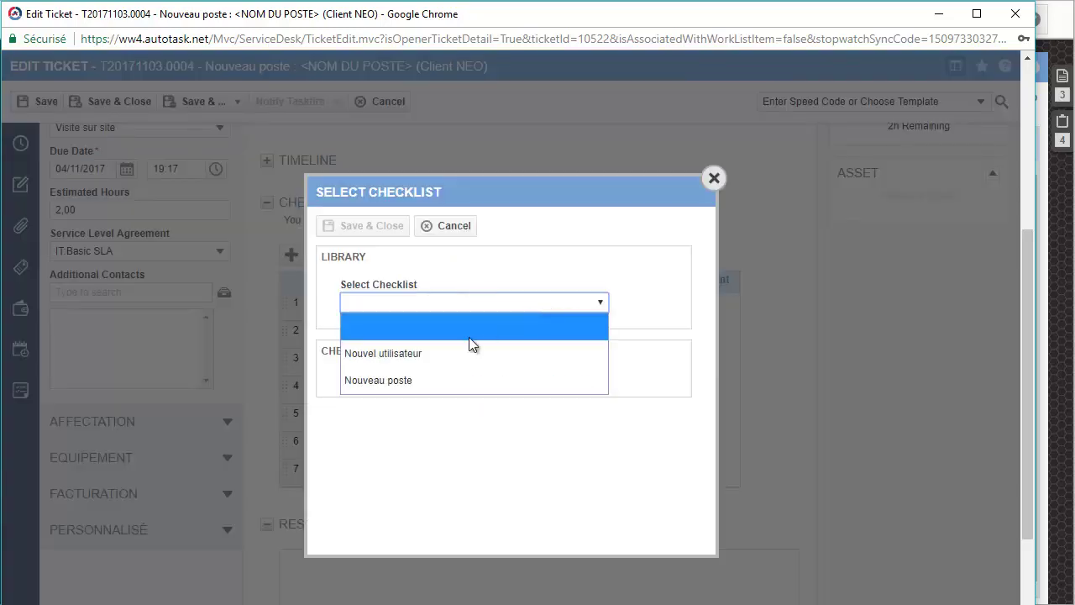
{"action": "left_click", "coordinate": [413, 358]}
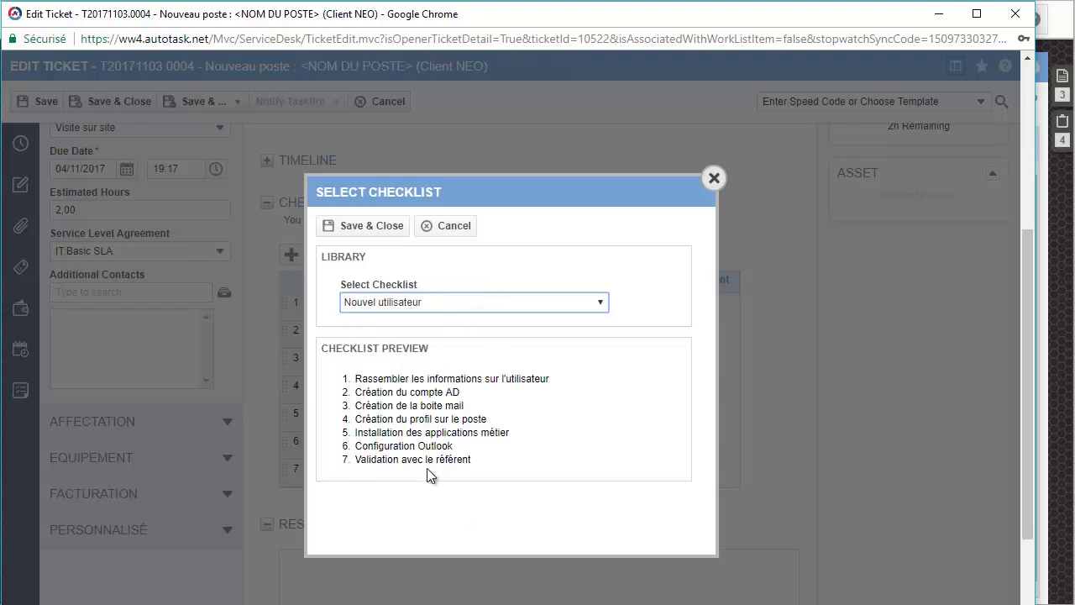
{"action": "left_click", "coordinate": [459, 229]}
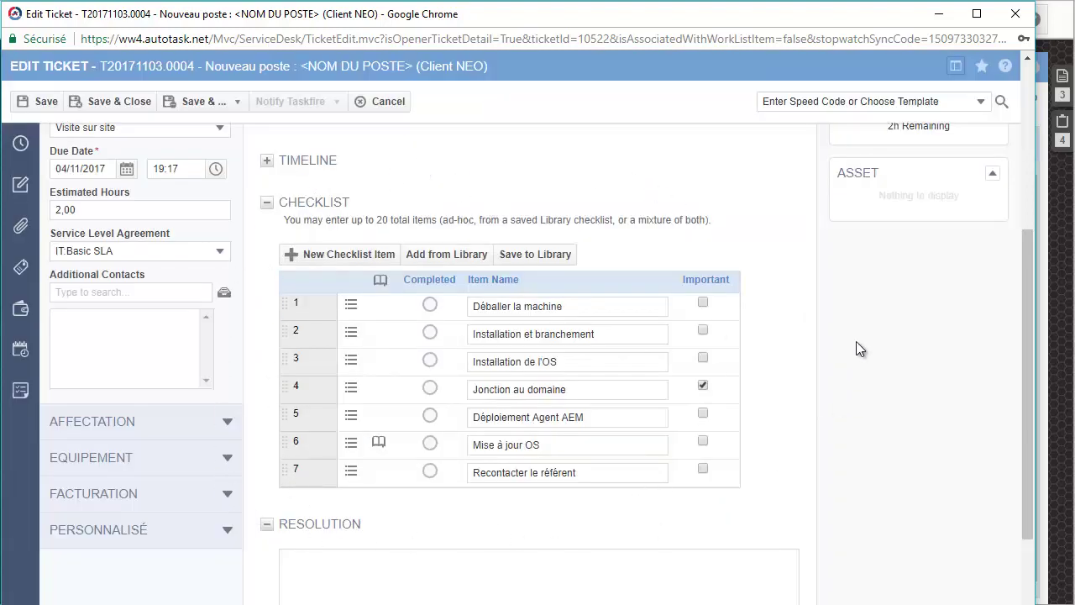
Examine the form for saving the ticket's checklist to the library, and close it without saving
{"action": "left_click", "coordinate": [533, 256]}
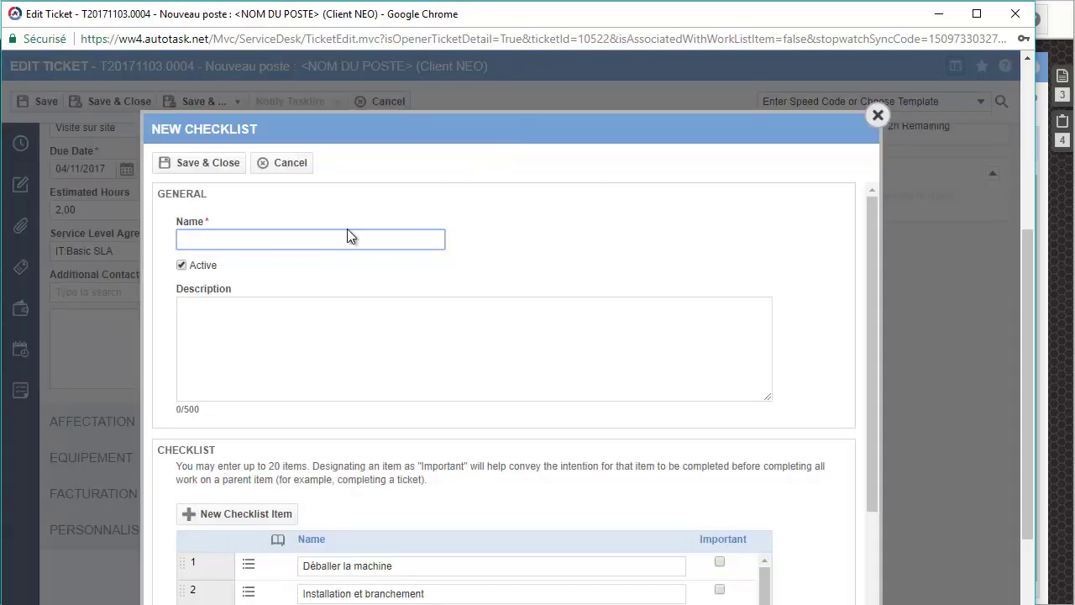
{"action": "left_click", "coordinate": [347, 237]}
{"action": "left_click", "coordinate": [514, 243]}
{"action": "scroll", "coordinate": [606, 426], "scroll_direction": "down", "scroll_amount": 1}
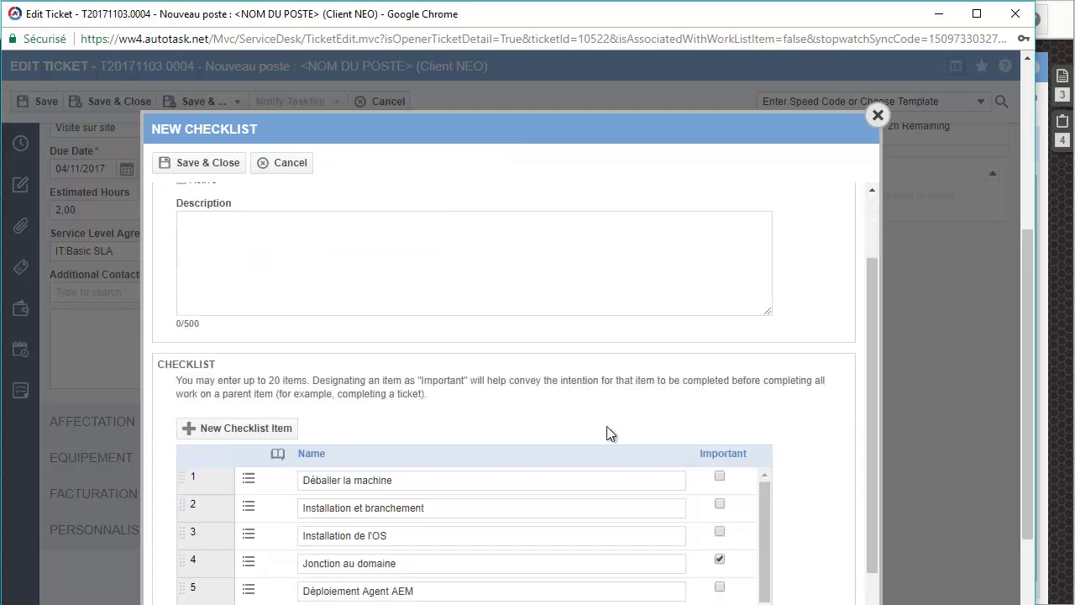
{"action": "scroll", "coordinate": [607, 434], "scroll_direction": "down", "scroll_amount": 1}
{"action": "scroll", "coordinate": [488, 453], "scroll_direction": "down", "scroll_amount": 1}
{"action": "scroll", "coordinate": [440, 413], "scroll_direction": "up", "scroll_amount": 3}
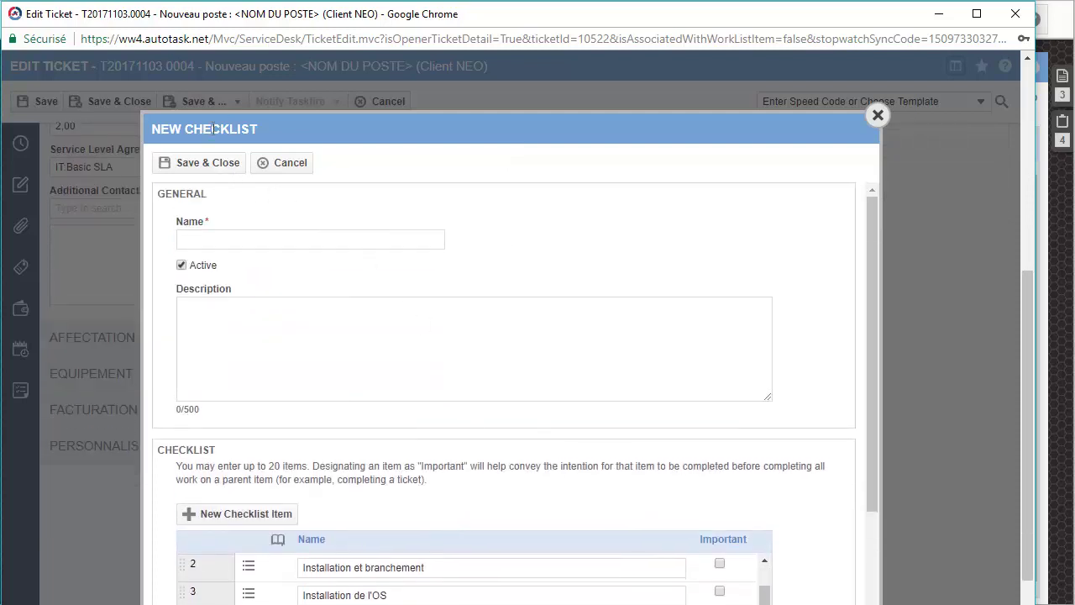
{"action": "left_click", "coordinate": [877, 116]}
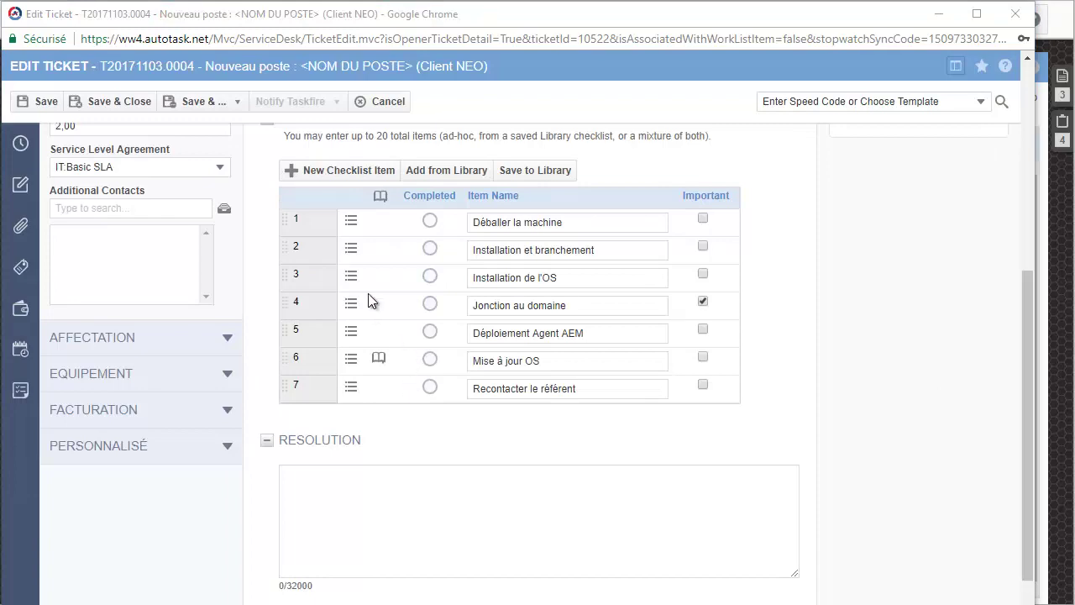
Close the ticket window without saving and open the Checklist Library from the Service Desk admin settings
{"action": "scroll", "coordinate": [367, 362], "scroll_direction": "up", "scroll_amount": 5}
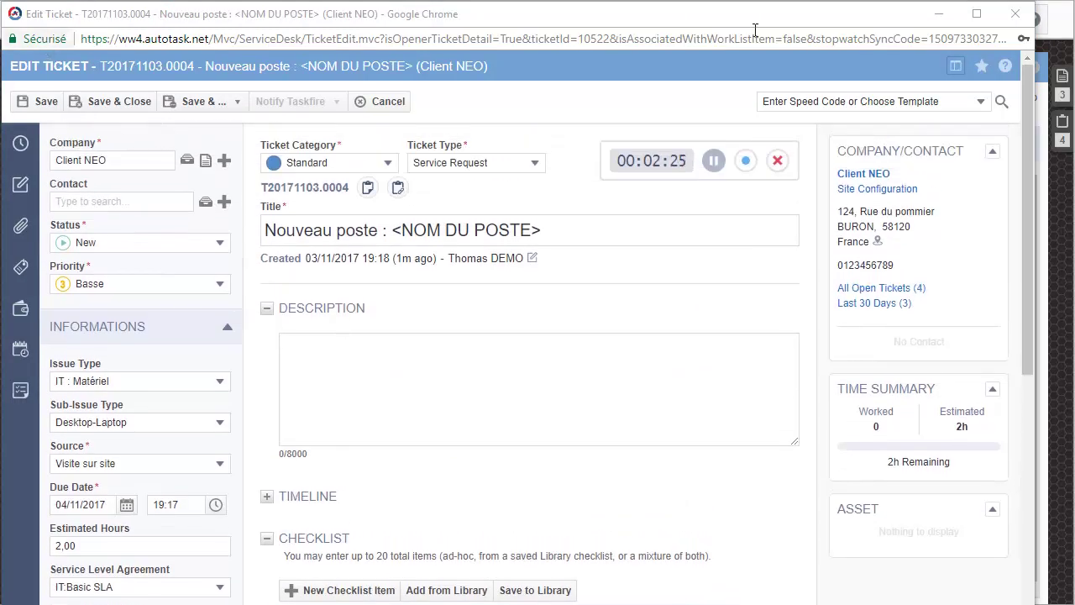
{"action": "left_click", "coordinate": [1004, 26]}
{"action": "left_click", "coordinate": [39, 18]}
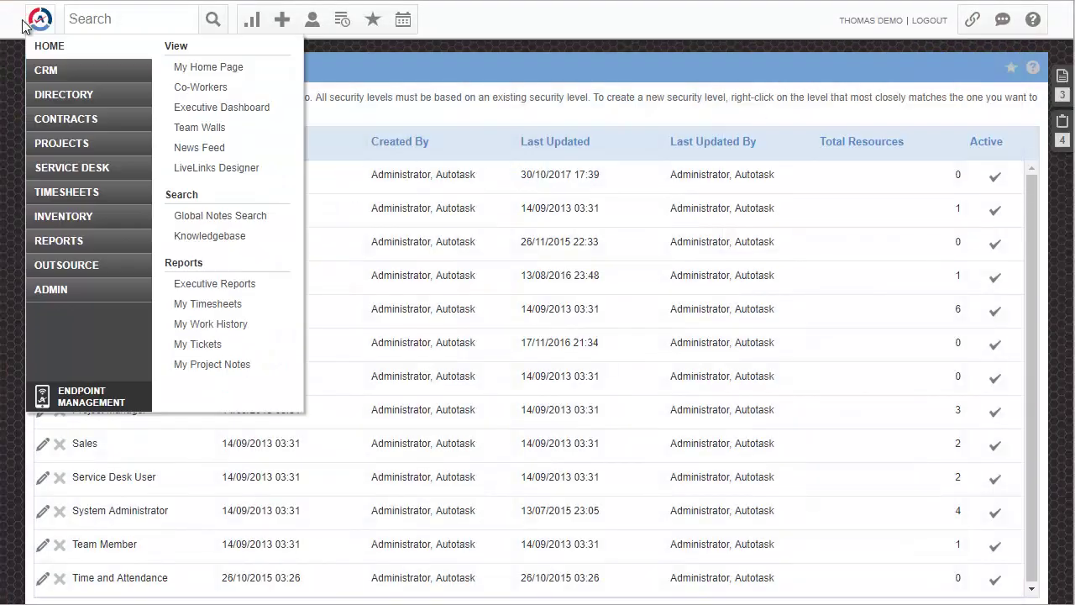
{"action": "left_click", "coordinate": [60, 294]}
{"action": "left_click", "coordinate": [122, 306]}
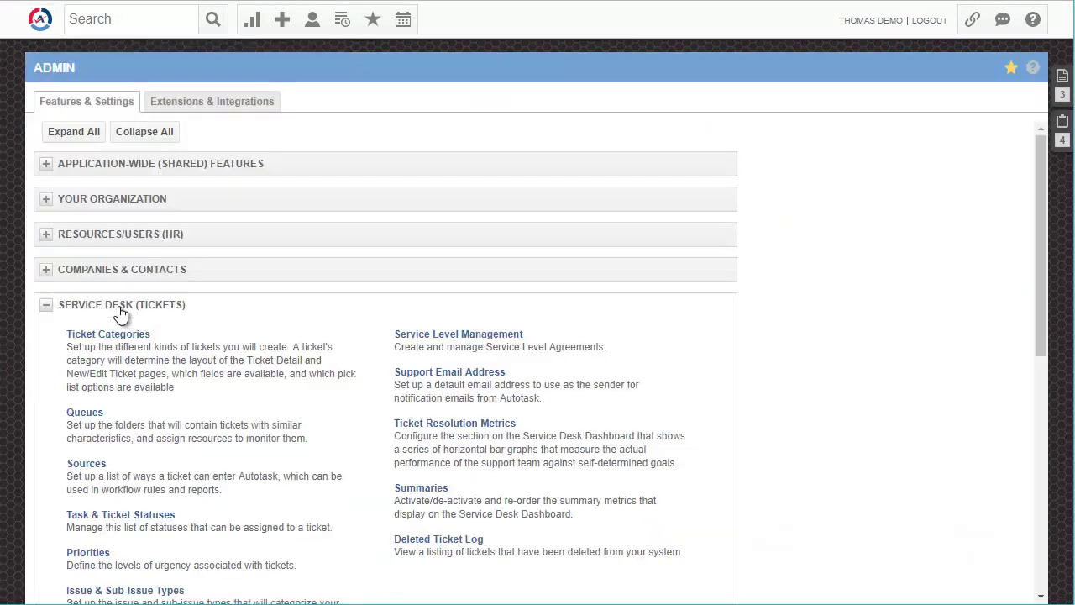
{"action": "left_click", "coordinate": [138, 472]}
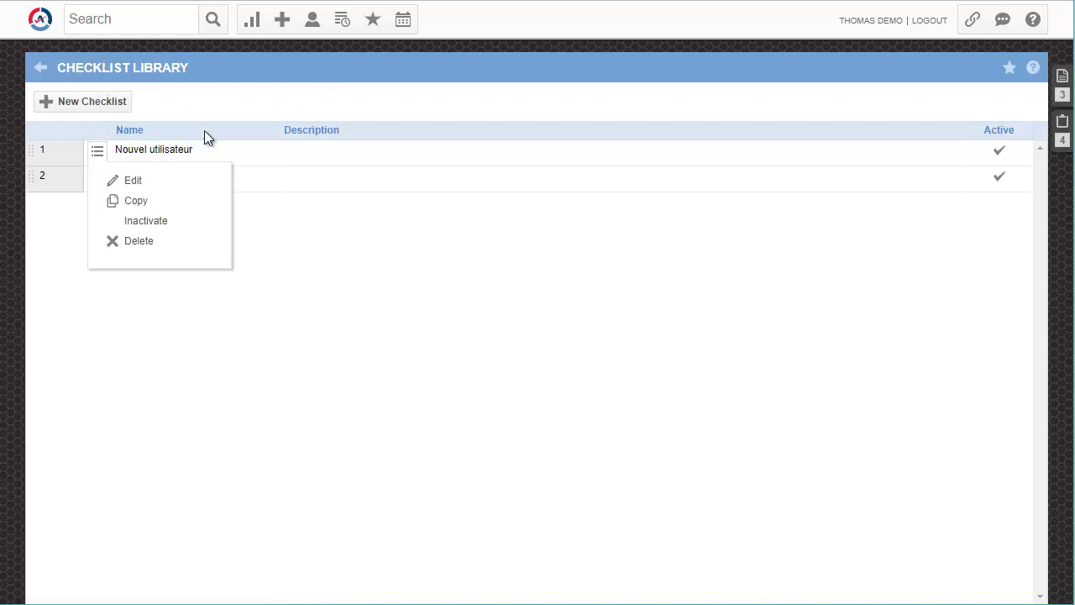
Open the library checklist "Nouvel utilisateur" for editing, examine its items, and close it without saving
{"action": "mouse_move", "coordinate": [96, 158]}
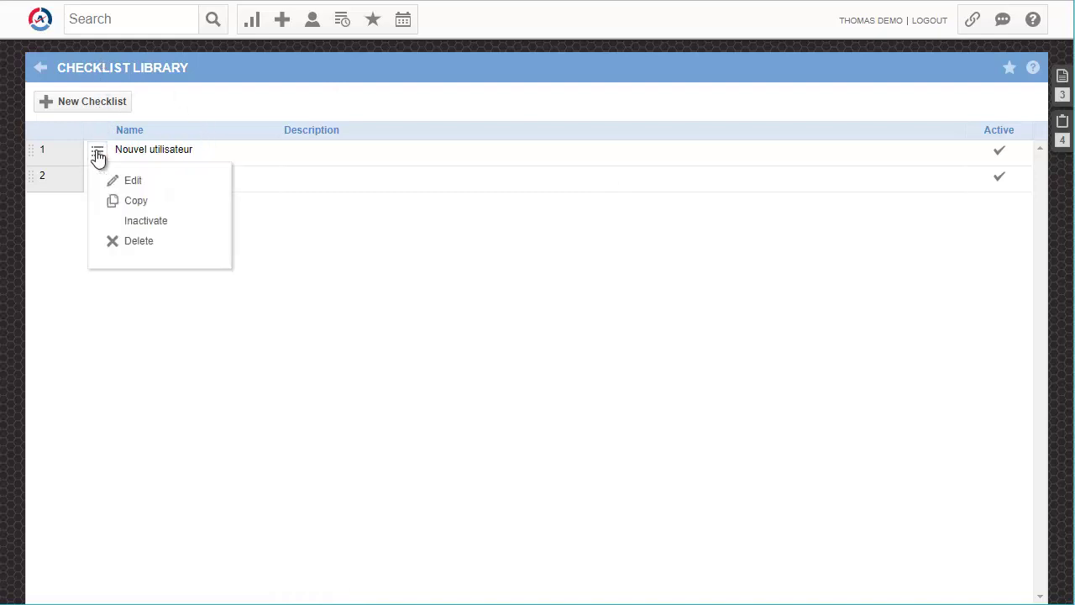
{"action": "left_click", "coordinate": [132, 181]}
{"action": "scroll", "coordinate": [904, 339], "scroll_direction": "down", "scroll_amount": 3}
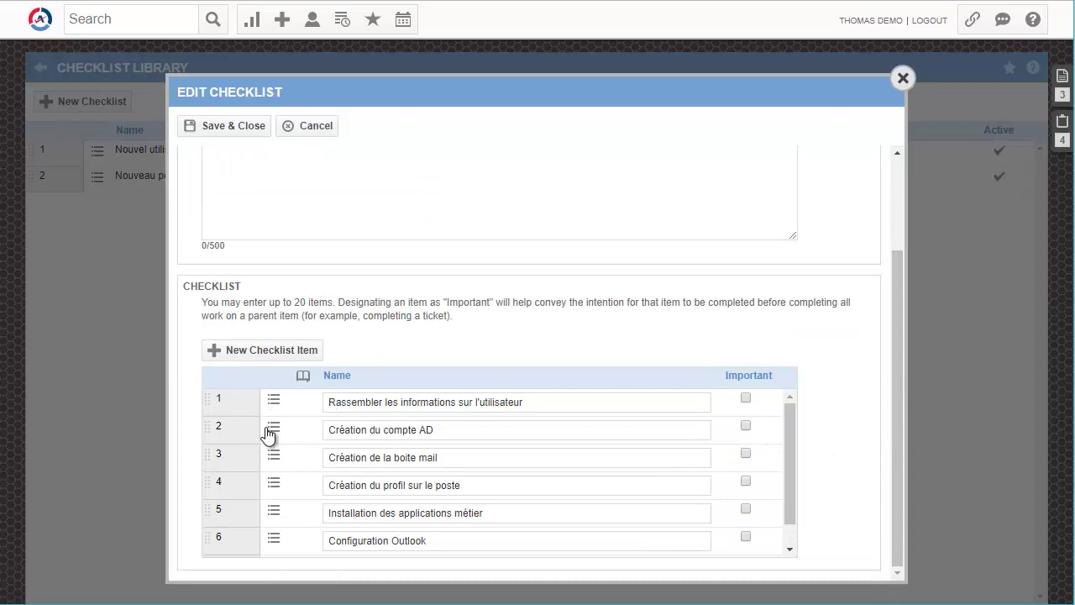
{"action": "mouse_move", "coordinate": [273, 430]}
{"action": "left_click", "coordinate": [903, 78]}
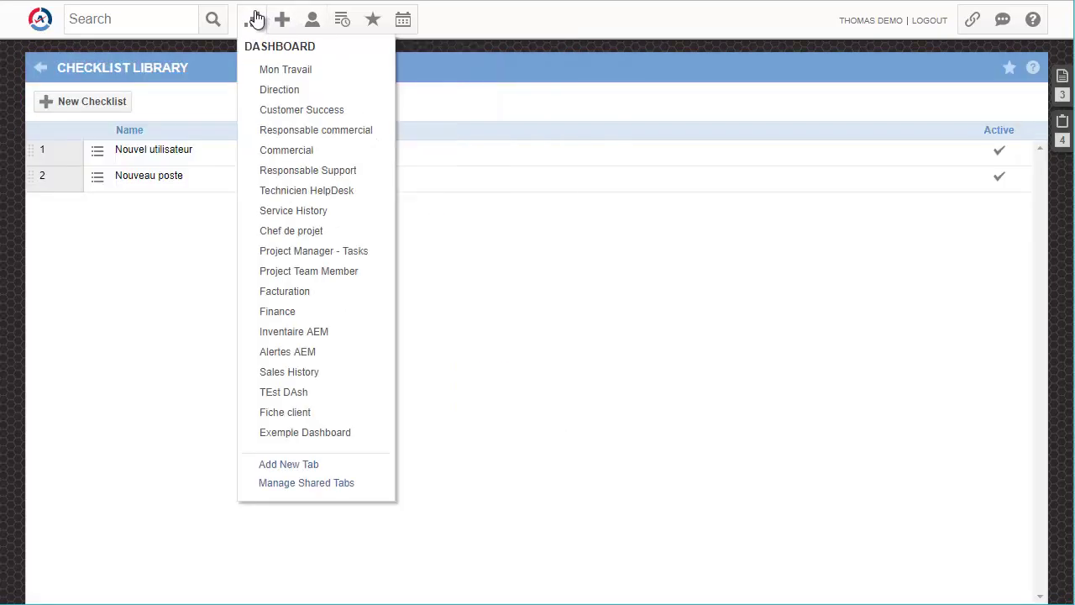
Leave the Checklist Library and return to the "Mon Travail" dashboard
{"action": "left_click", "coordinate": [252, 19]}
{"action": "mouse_move", "coordinate": [282, 18]}
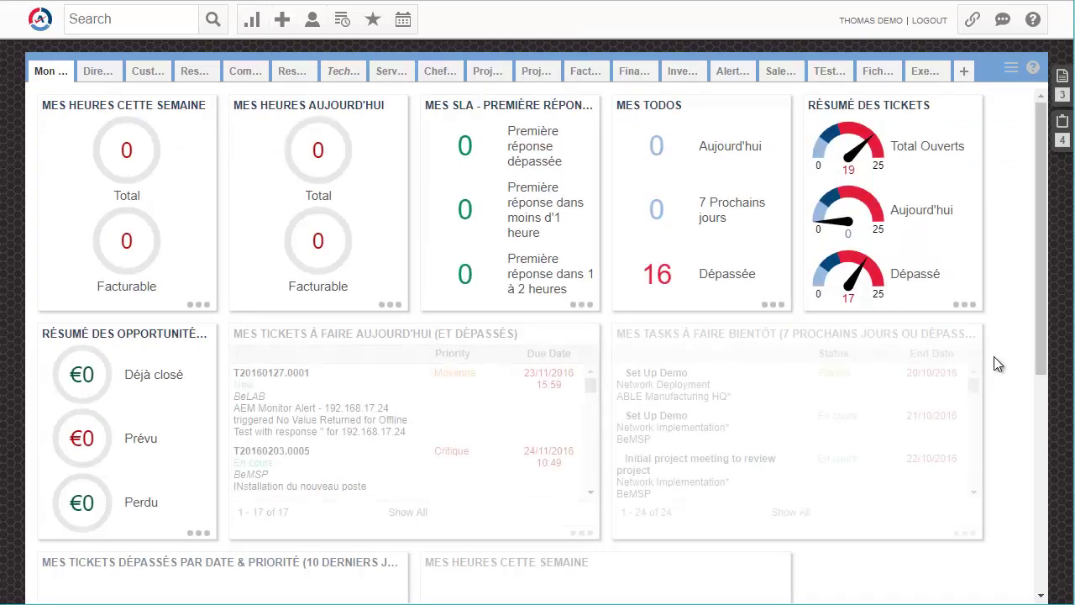